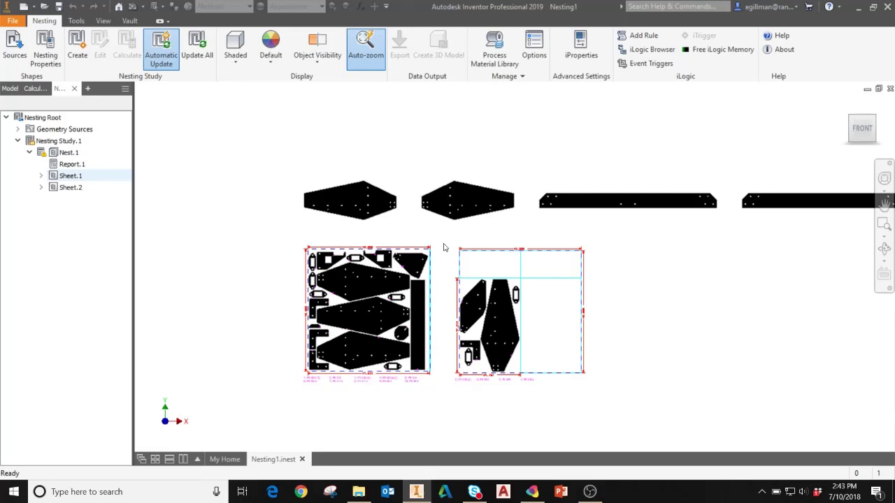
Expand Nesting Study.1 and select Sheet.1 to zoom to its 48 × 48 nested layout.
{"action": "left_click", "coordinate": [18, 141]}
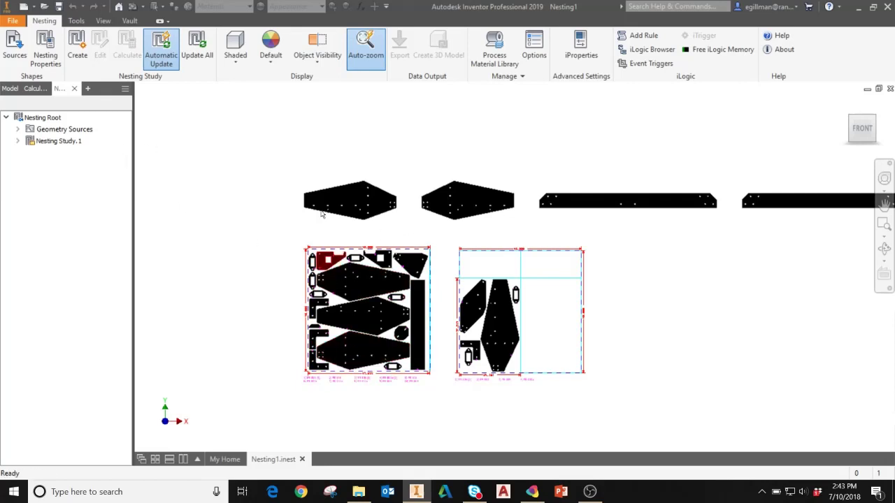
{"action": "left_click", "coordinate": [17, 141]}
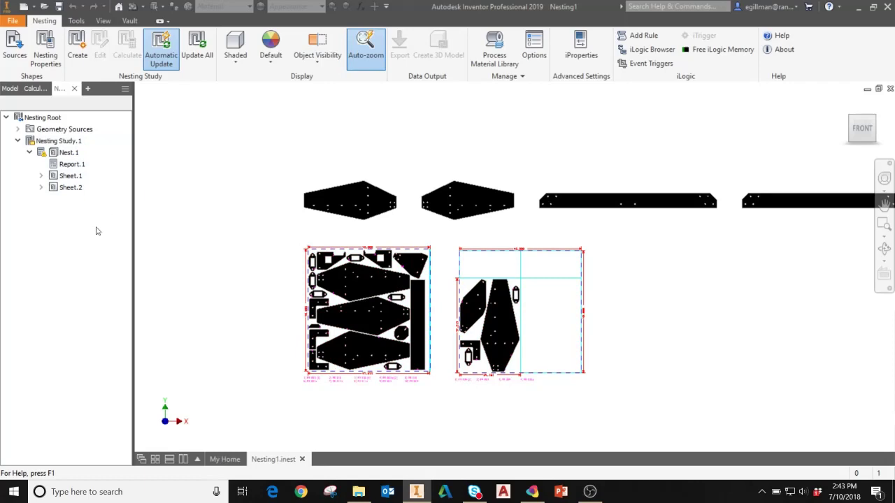
{"action": "left_click", "coordinate": [96, 178]}
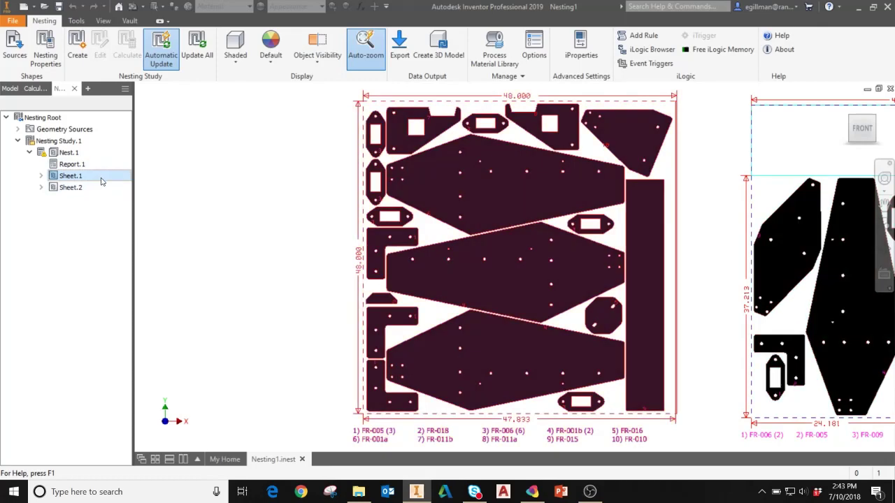
Create a 3D model from Sheet.1, producing the Nest.1-Sheet.1 part with stock and FR bodies.
{"action": "right_click", "coordinate": [100, 180]}
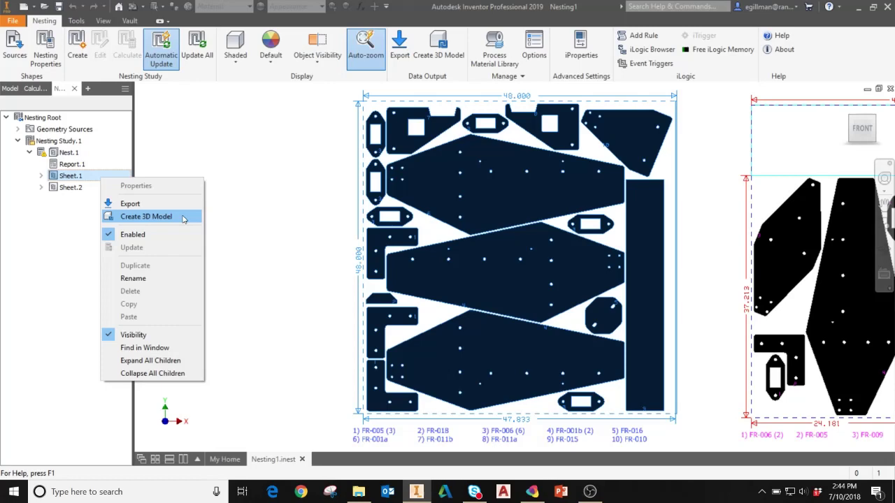
{"action": "left_click", "coordinate": [184, 219]}
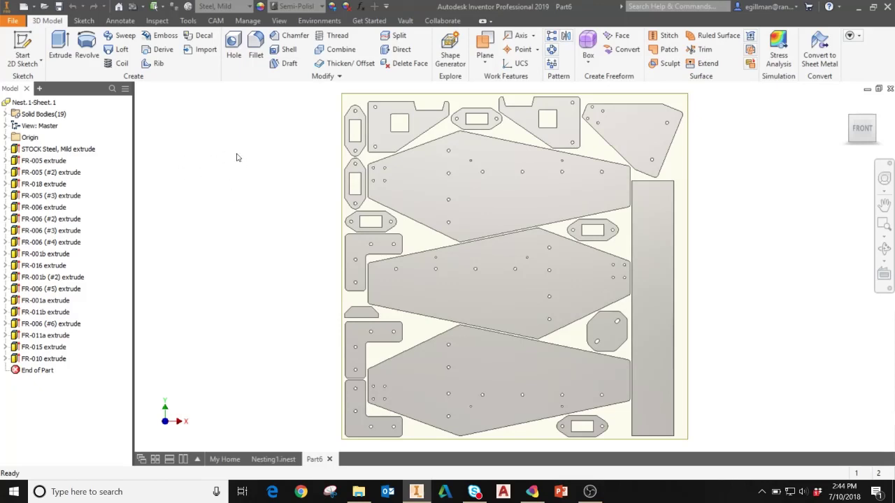
Select the STOCK Steel, Mild body, orbit to a tilted view, and review parts FR-005 through FR-010.
{"action": "left_click", "coordinate": [67, 148]}
{"action": "middle_click_drag", "start_coordinate": [305, 248], "coordinate": [265, 207], "text": "shift"}
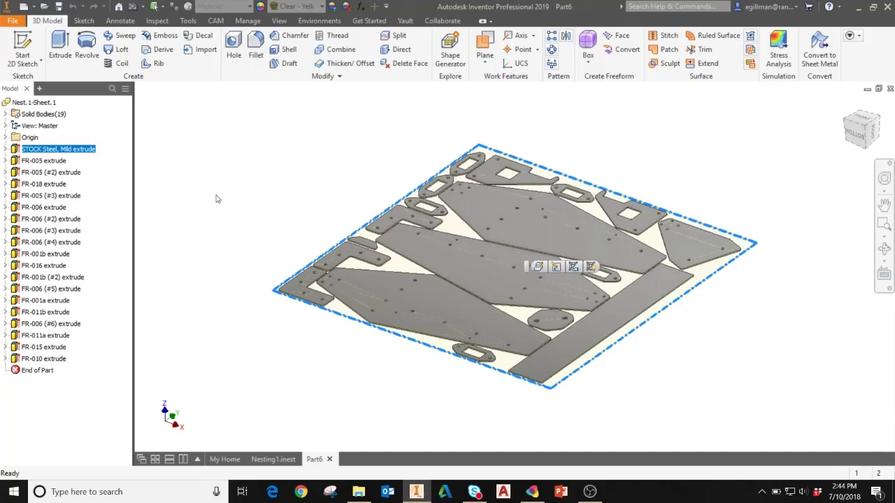
{"action": "left_click", "coordinate": [298, 167]}
{"action": "left_click", "coordinate": [44, 161]}
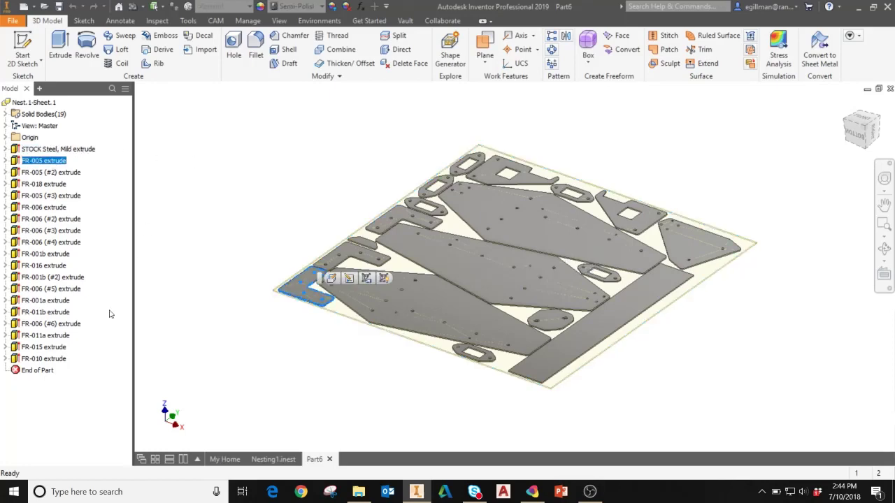
{"action": "left_click", "coordinate": [49, 359], "text": "shift"}
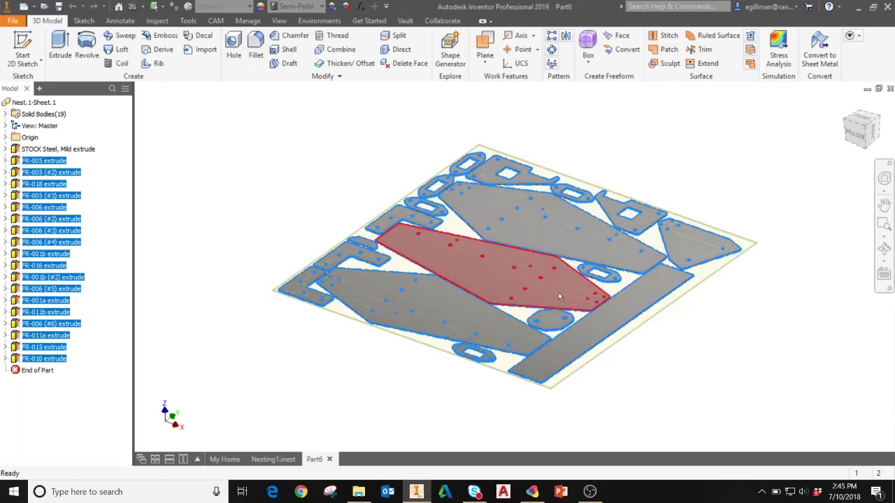
{"action": "left_click", "coordinate": [303, 186]}
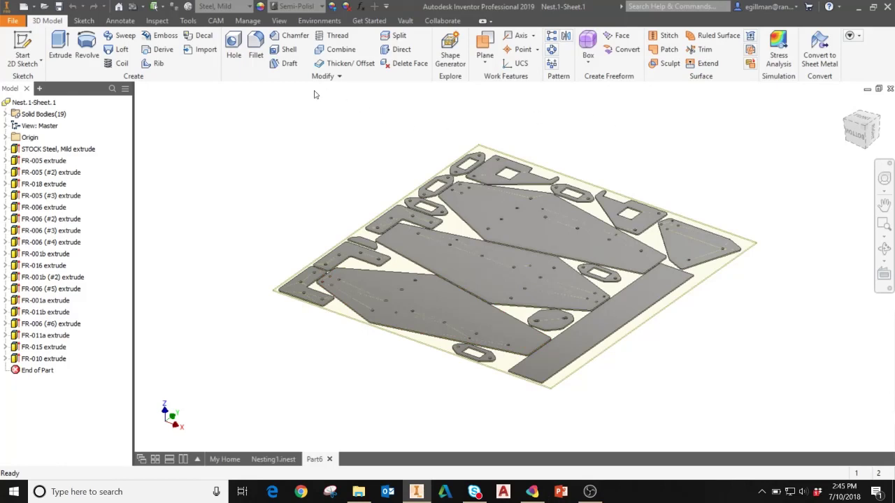
Start a new CAM setup with operation type set to Cutting.
{"action": "left_click", "coordinate": [223, 22]}
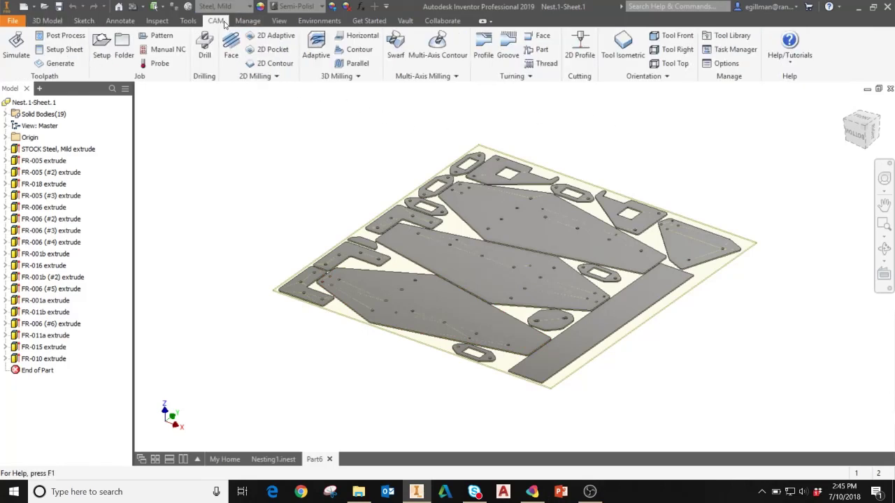
{"action": "left_click", "coordinate": [100, 66]}
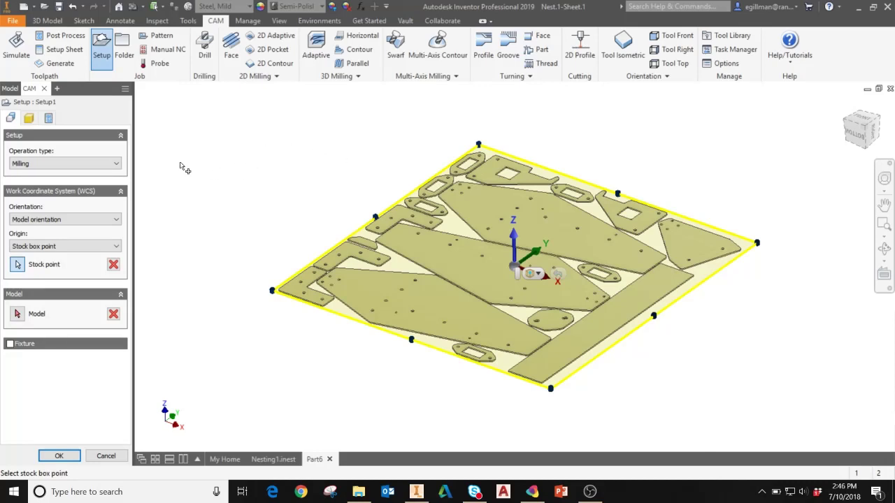
{"action": "left_click", "coordinate": [63, 165]}
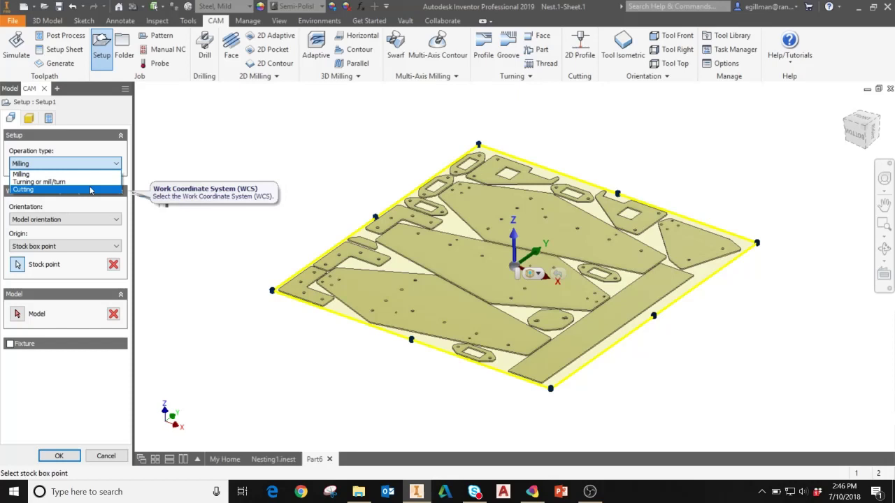
{"action": "left_click", "coordinate": [92, 189]}
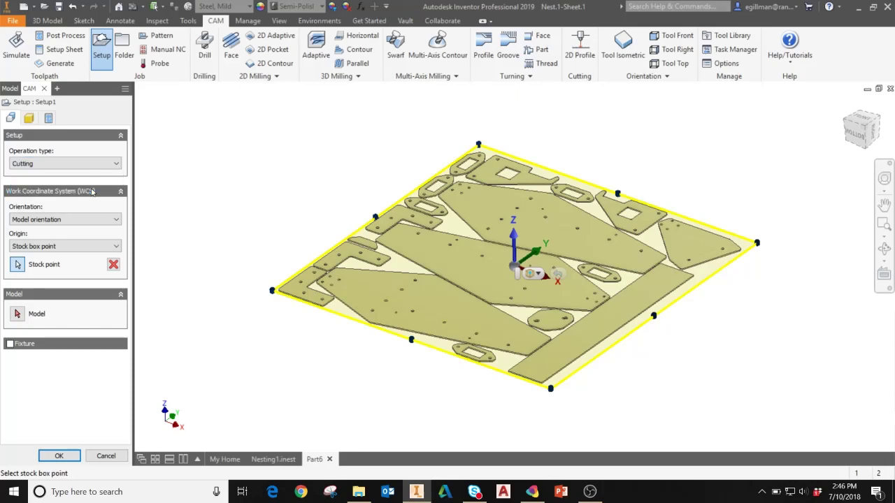
Place the setup origin at the stock plate's corner using Stock box point.
{"action": "left_click", "coordinate": [88, 247]}
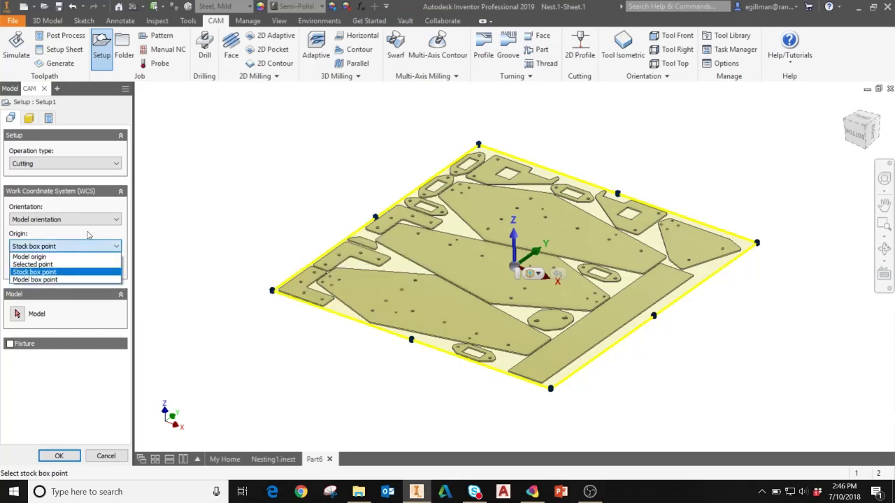
{"action": "left_click", "coordinate": [63, 274]}
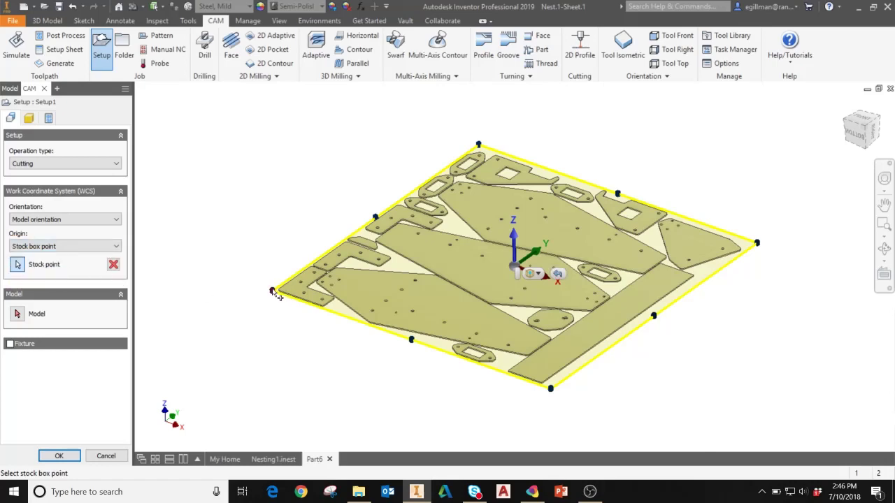
{"action": "scroll", "coordinate": [272, 292], "scroll_direction": "up", "scroll_amount": 6}
{"action": "left_click", "coordinate": [269, 300]}
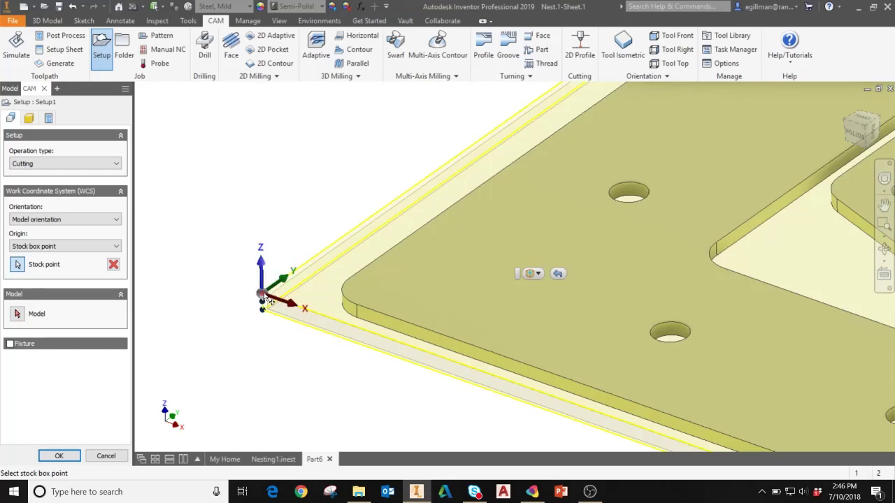
{"action": "scroll", "coordinate": [308, 316], "scroll_direction": "down", "scroll_amount": 3}
{"action": "scroll", "coordinate": [310, 322], "scroll_direction": "down", "scroll_amount": 4}
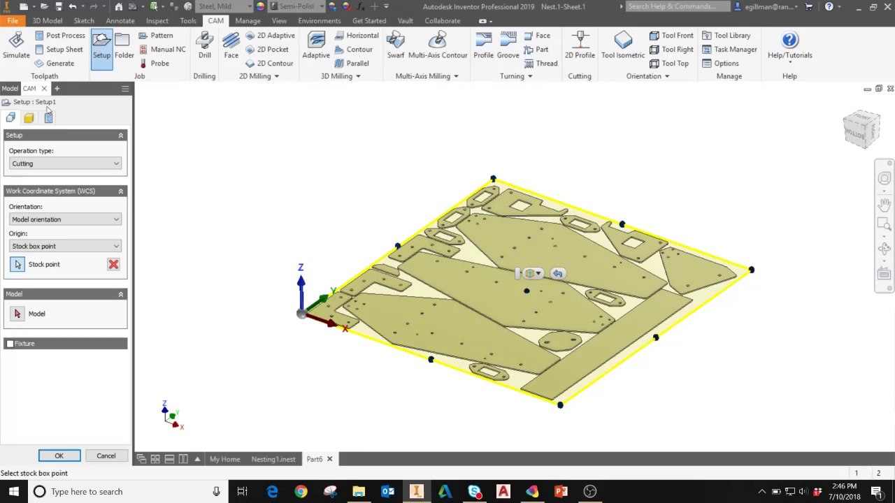
Set the stock offset mode to No additional stock, giving a 48 × 48 × 0.164 in box.
{"action": "left_click", "coordinate": [28, 119]}
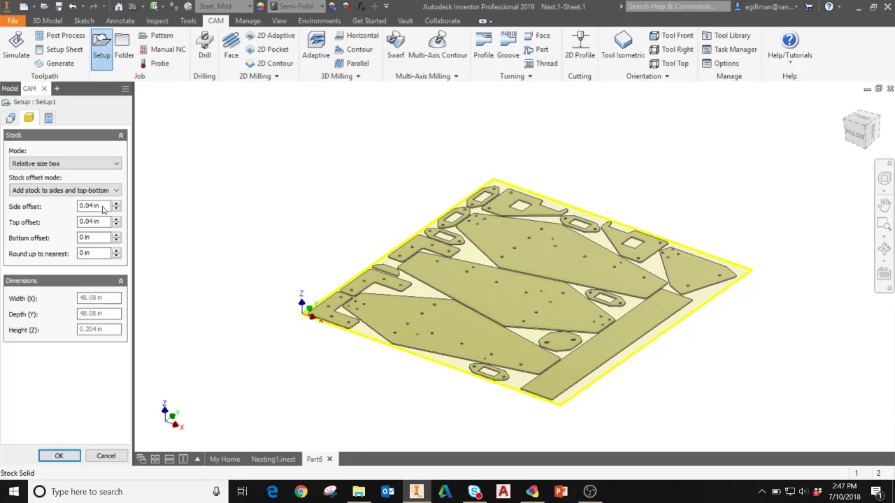
{"action": "left_click", "coordinate": [116, 190]}
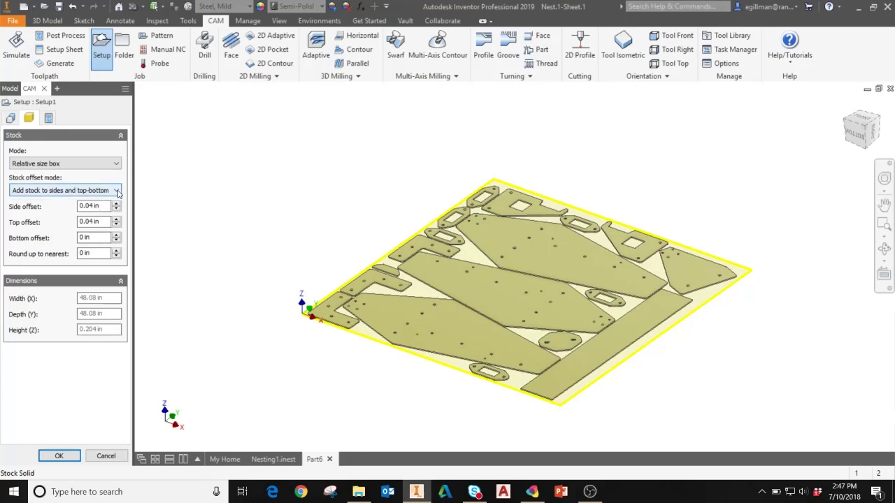
{"action": "left_click", "coordinate": [73, 199]}
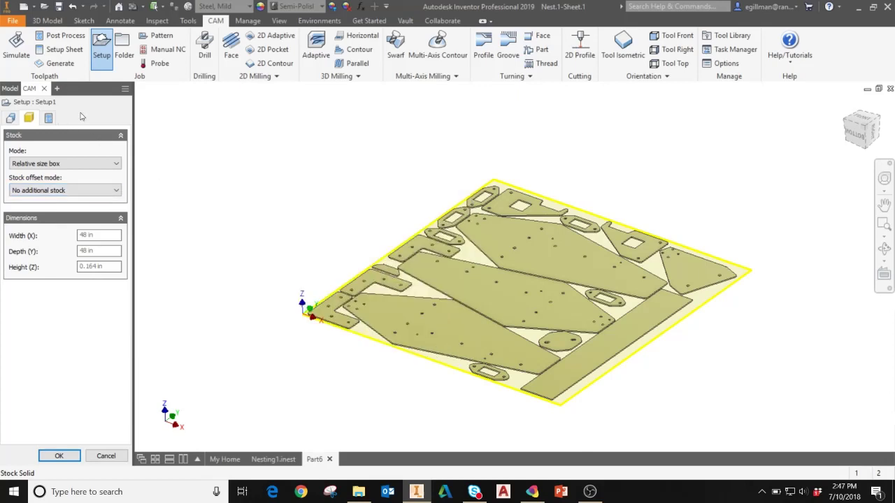
Enter program number 12345, comment 'Burn Table', and WCS offset 1 in the post-process settings.
{"action": "left_click", "coordinate": [49, 118]}
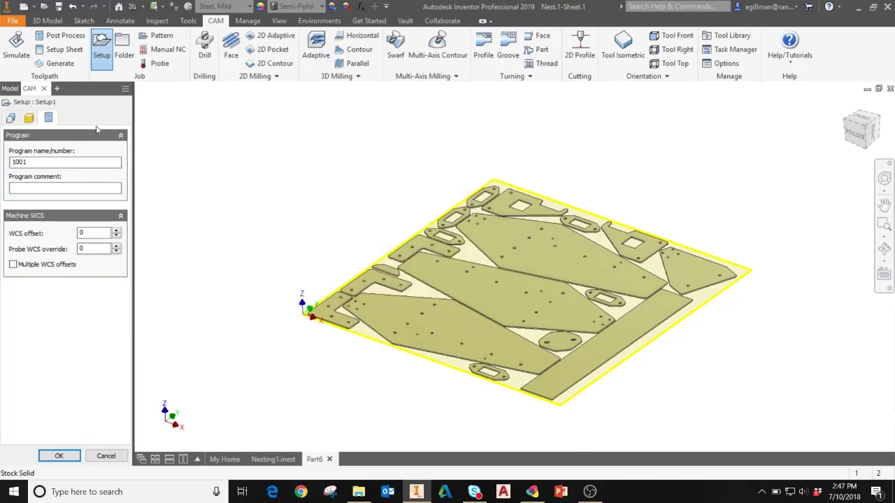
{"action": "double_click", "coordinate": [49, 165]}
{"action": "type", "text": "12345"}
{"action": "left_click", "coordinate": [84, 189]}
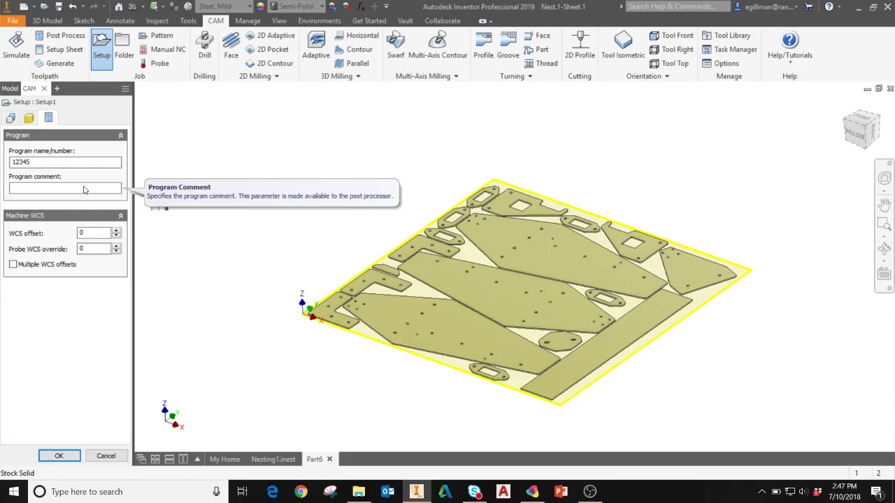
{"action": "type", "text": "Burn Table"}
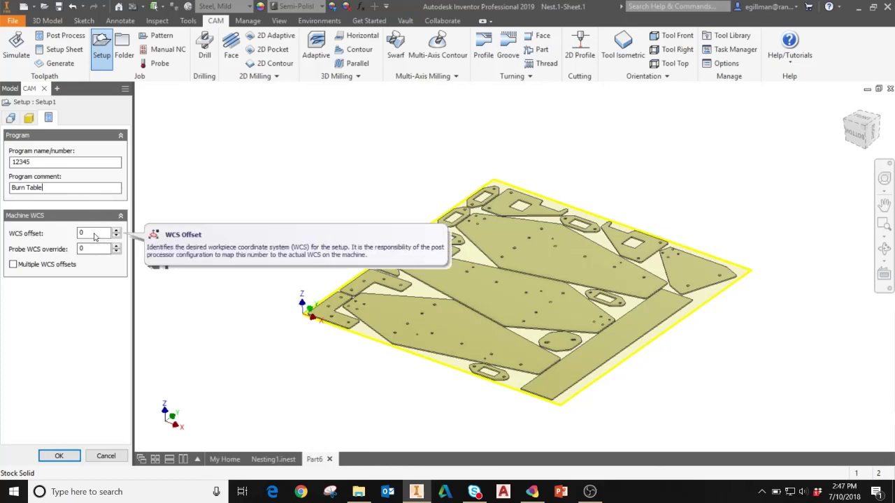
{"action": "double_click", "coordinate": [95, 233]}
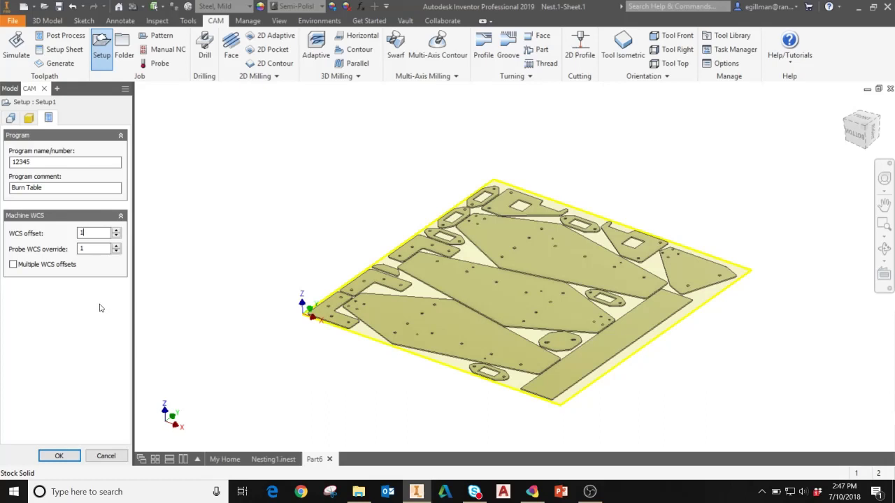
Recheck the setup and stock settings, then confirm to create Setup1.
{"action": "left_click", "coordinate": [29, 119]}
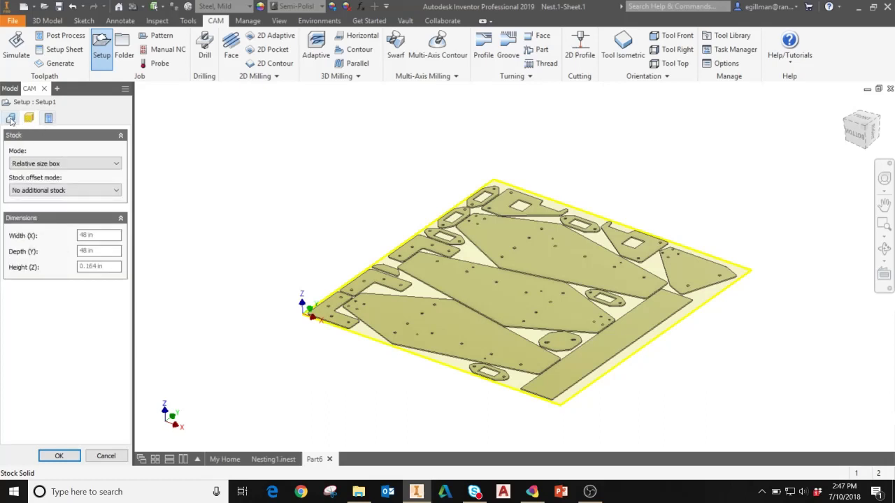
{"action": "left_click", "coordinate": [10, 118]}
{"action": "left_click", "coordinate": [29, 118]}
{"action": "left_click", "coordinate": [49, 118]}
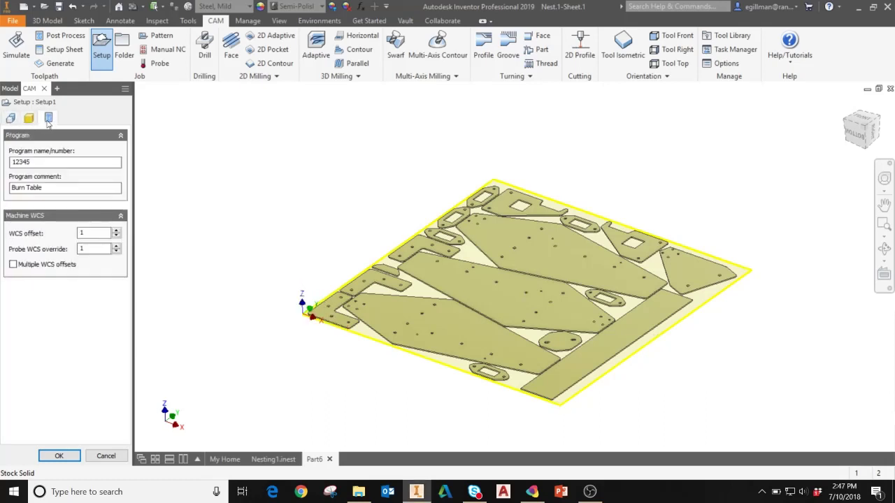
{"action": "left_click", "coordinate": [60, 456]}
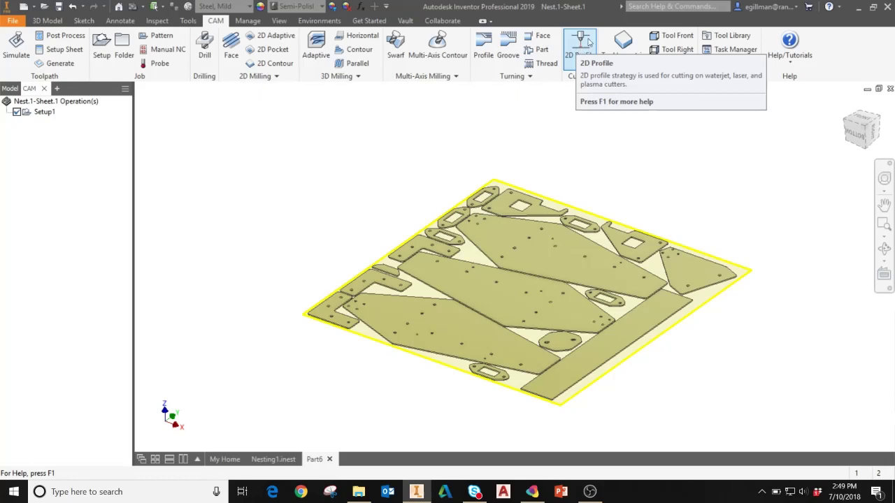
Launch a 2D Profile operation, which defaults to waterjet cutting with a 0.08 in kerf.
{"action": "left_click", "coordinate": [579, 48]}
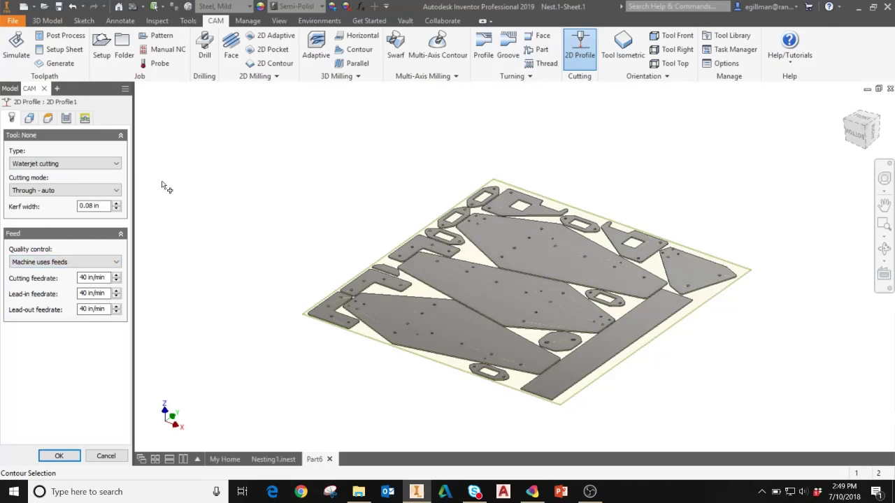
{"action": "left_click", "coordinate": [117, 164]}
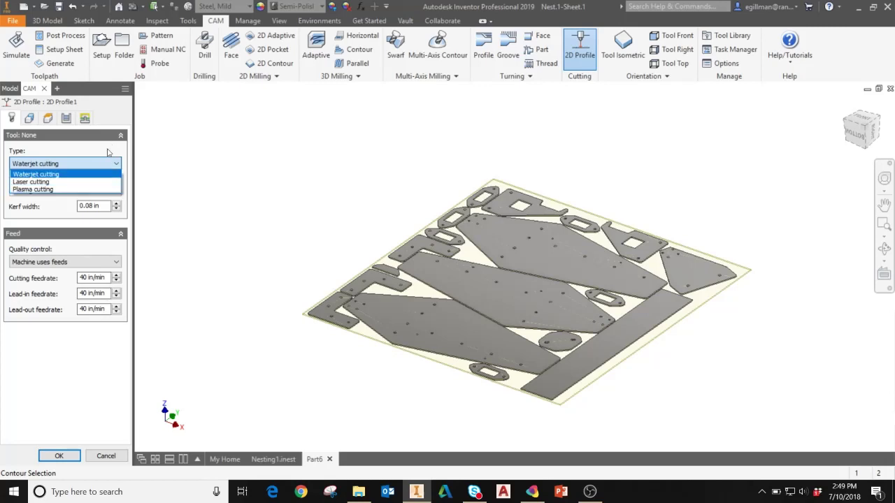
{"action": "left_click", "coordinate": [89, 175]}
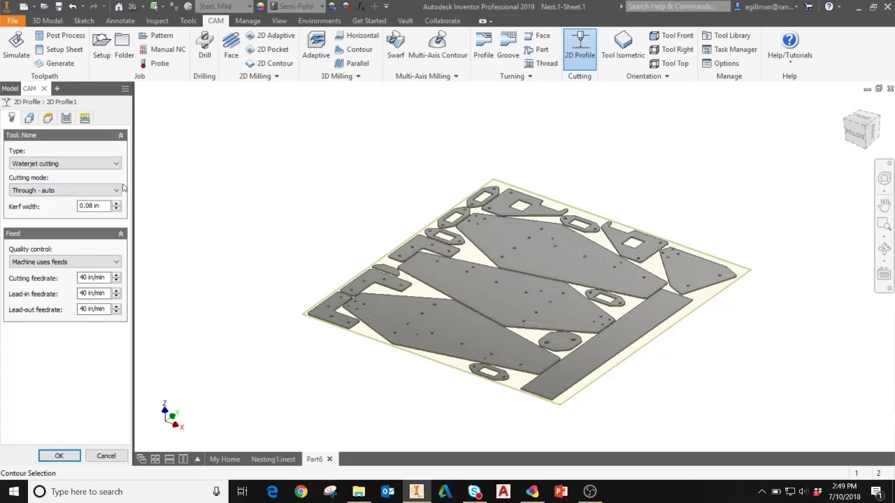
{"action": "left_click", "coordinate": [112, 191]}
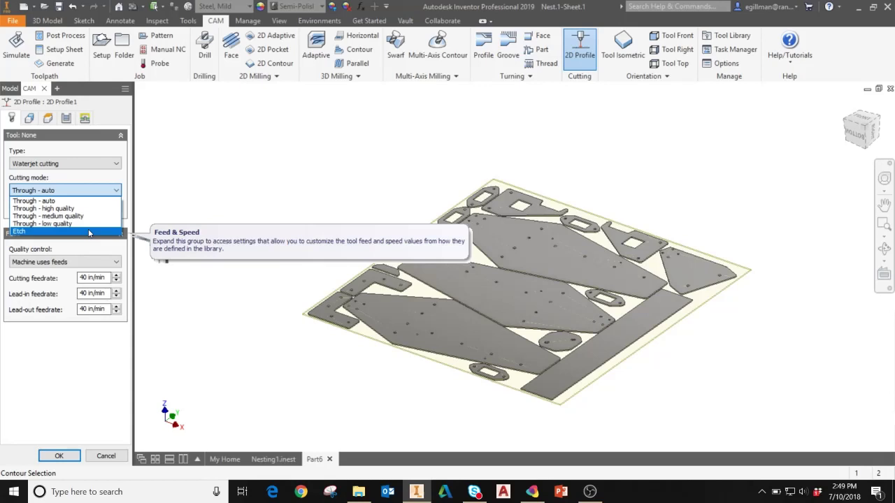
{"action": "left_click", "coordinate": [92, 202]}
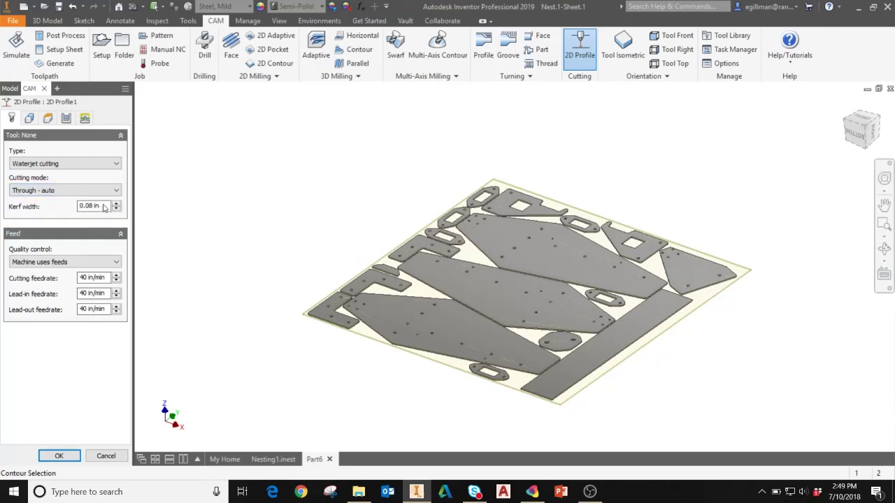
{"action": "mouse_move", "coordinate": [101, 208]}
{"action": "left_click", "coordinate": [116, 206]}
{"action": "left_click", "coordinate": [116, 209]}
{"action": "left_click", "coordinate": [105, 278]}
{"action": "left_click", "coordinate": [105, 278]}
On the Geometry tab, pick contours of three nested parts plus one small cutout.
{"action": "left_click", "coordinate": [30, 118]}
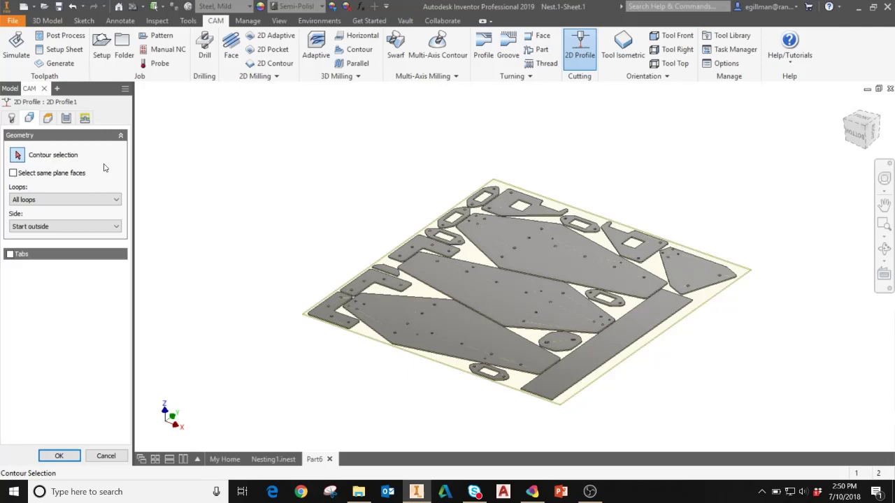
{"action": "left_click", "coordinate": [574, 298]}
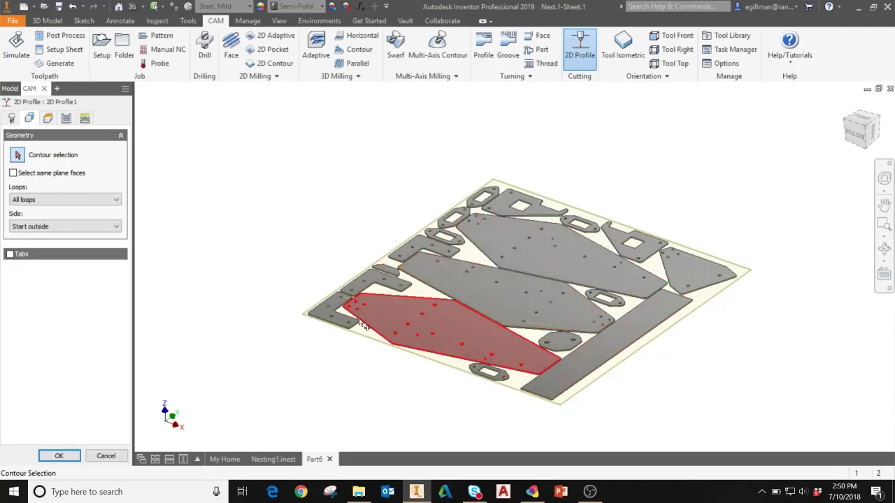
{"action": "scroll", "coordinate": [339, 301], "scroll_direction": "up", "scroll_amount": 3}
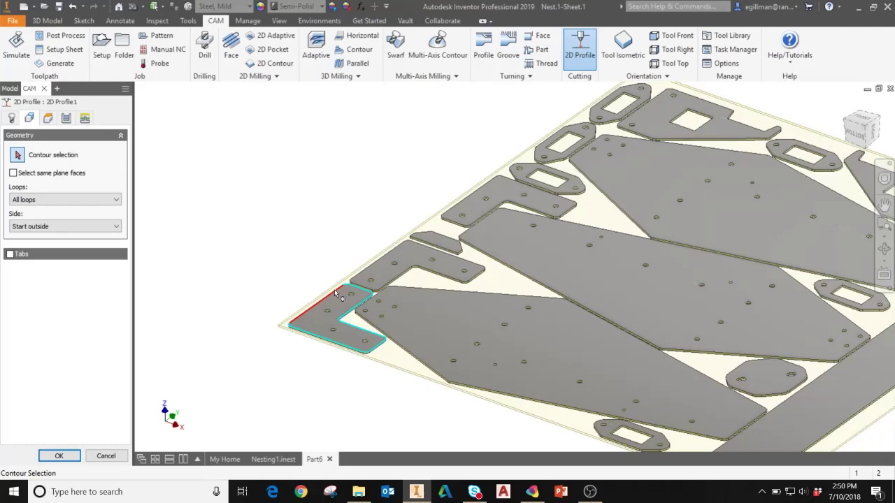
{"action": "left_click", "coordinate": [340, 296]}
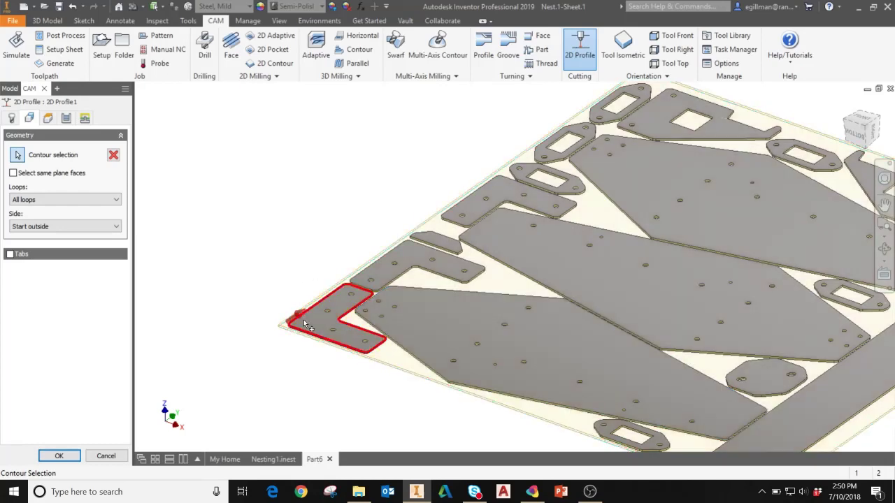
{"action": "left_click", "coordinate": [390, 264]}
{"action": "left_click", "coordinate": [432, 239]}
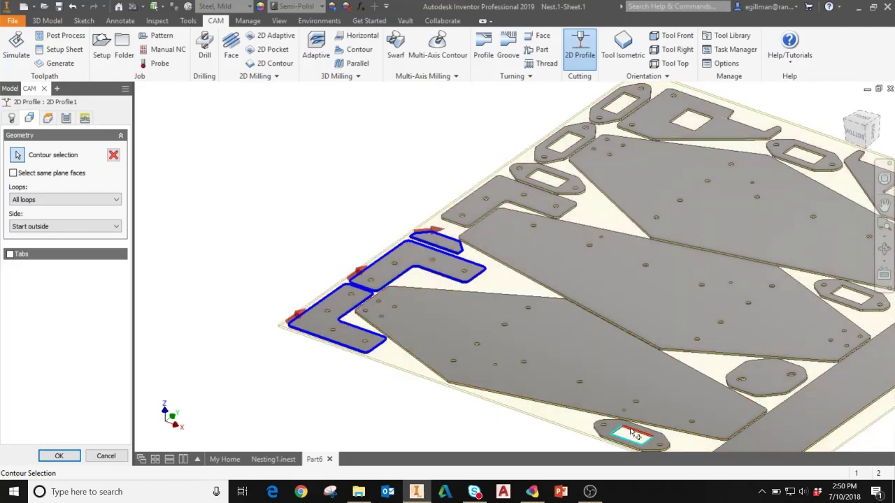
{"action": "left_click", "coordinate": [633, 435]}
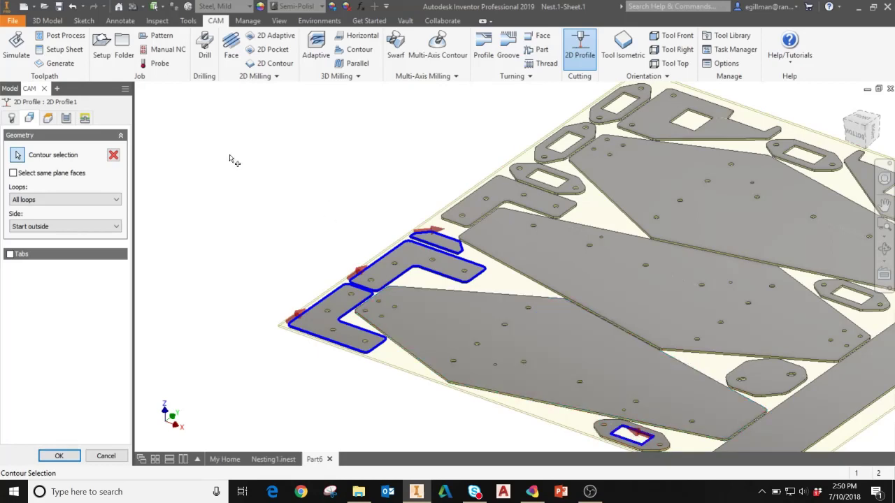
{"action": "scroll", "coordinate": [233, 161], "scroll_direction": "down", "scroll_amount": 3}
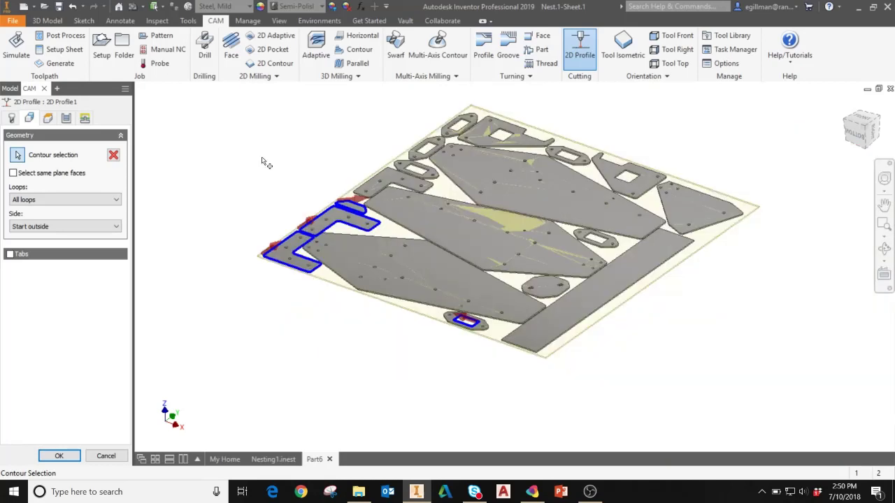
Clear the contours, enable Select same plane faces, and pick one part face to select all.
{"action": "left_click", "coordinate": [113, 155]}
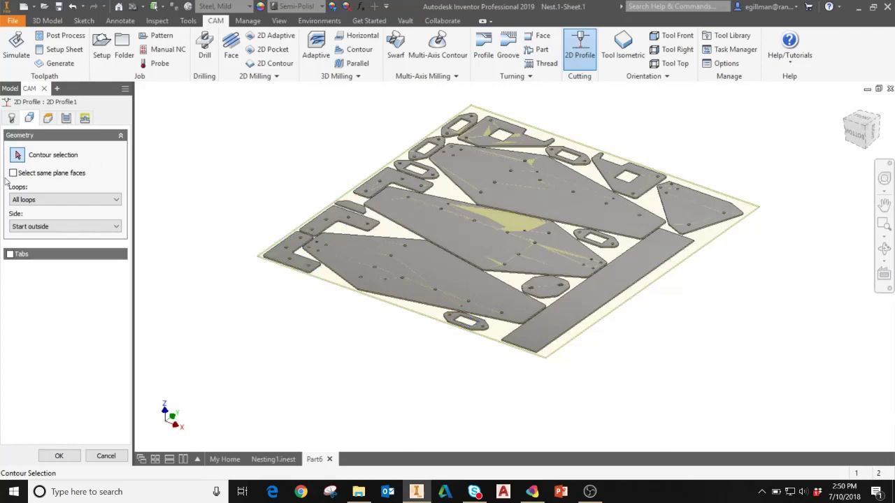
{"action": "mouse_move", "coordinate": [14, 175]}
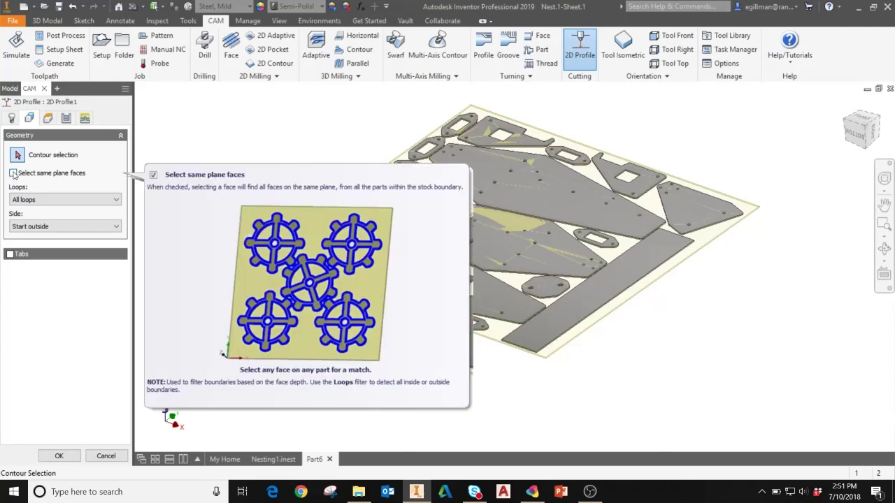
{"action": "left_click", "coordinate": [13, 173]}
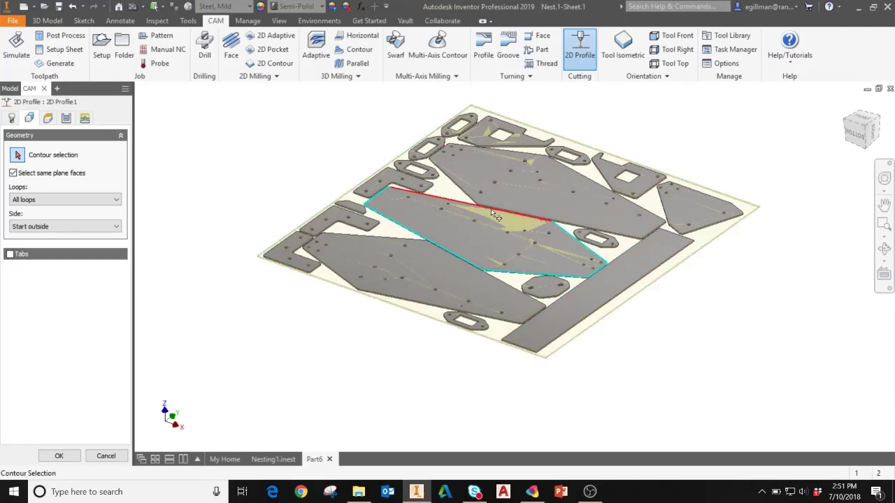
{"action": "left_click", "coordinate": [294, 247]}
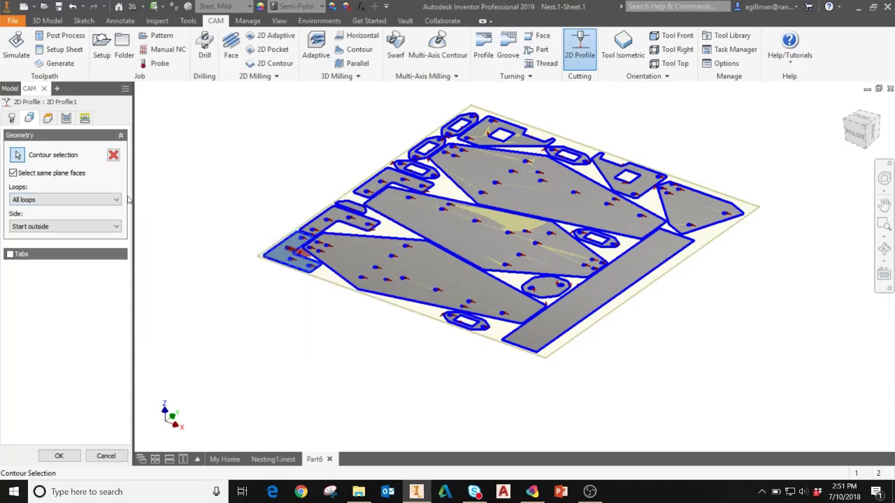
Try Outer and Inner loops, then settle on All loops with the side set to Start outside.
{"action": "left_click", "coordinate": [116, 203]}
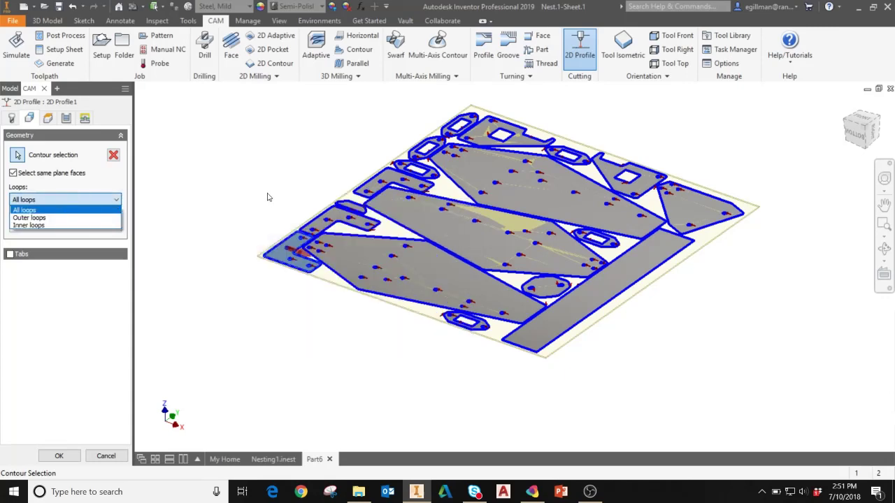
{"action": "left_click", "coordinate": [56, 220]}
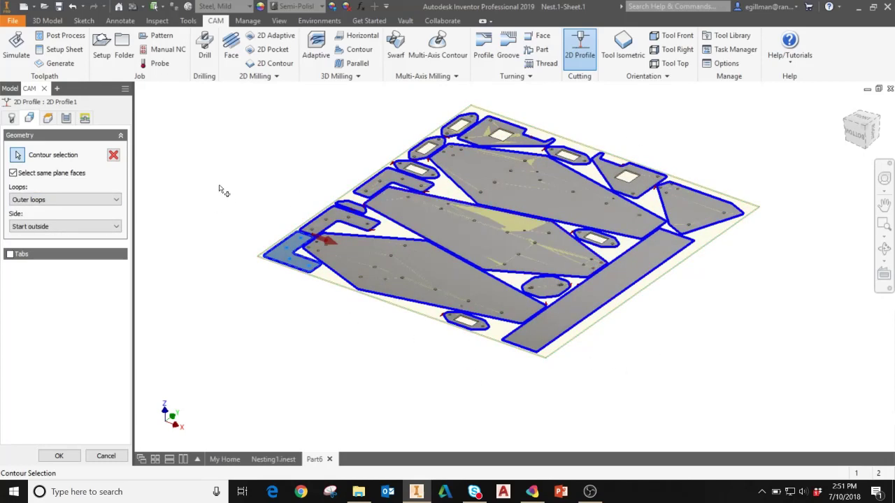
{"action": "left_click", "coordinate": [67, 201]}
{"action": "left_click", "coordinate": [26, 224]}
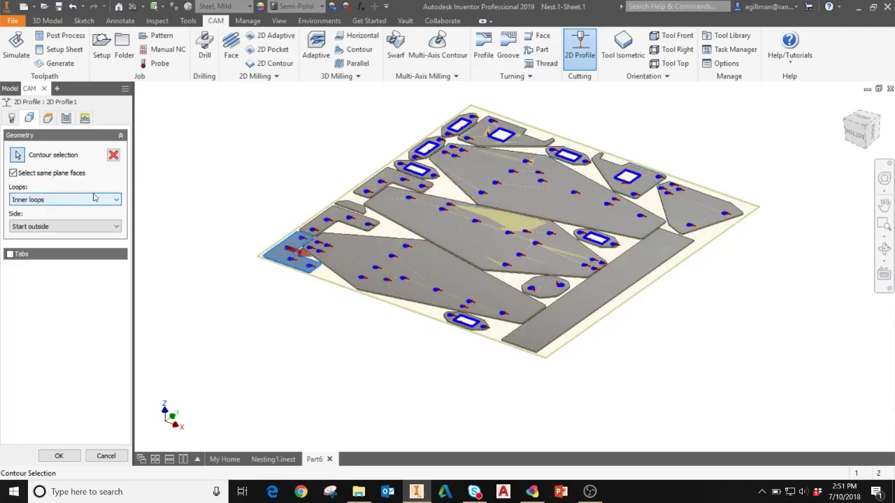
{"action": "left_click", "coordinate": [49, 200]}
{"action": "left_click", "coordinate": [46, 201]}
{"action": "scroll", "coordinate": [45, 209], "scroll_direction": "up", "scroll_amount": 2}
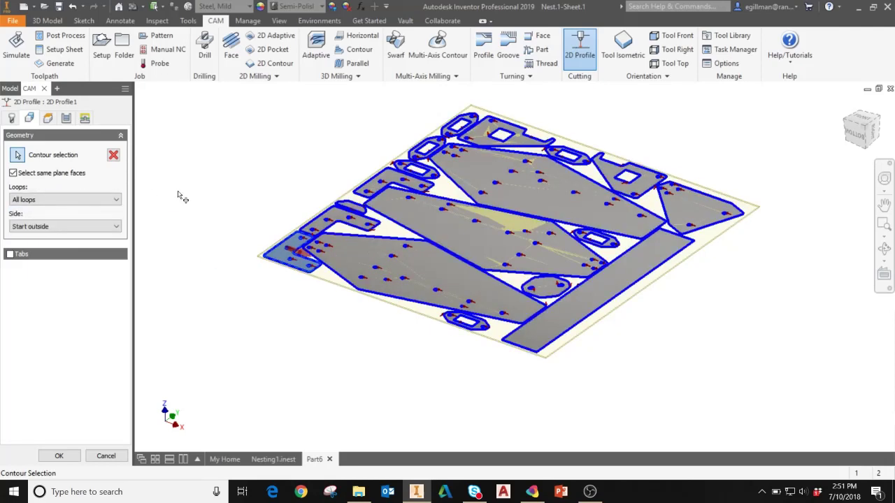
{"action": "left_click", "coordinate": [89, 228]}
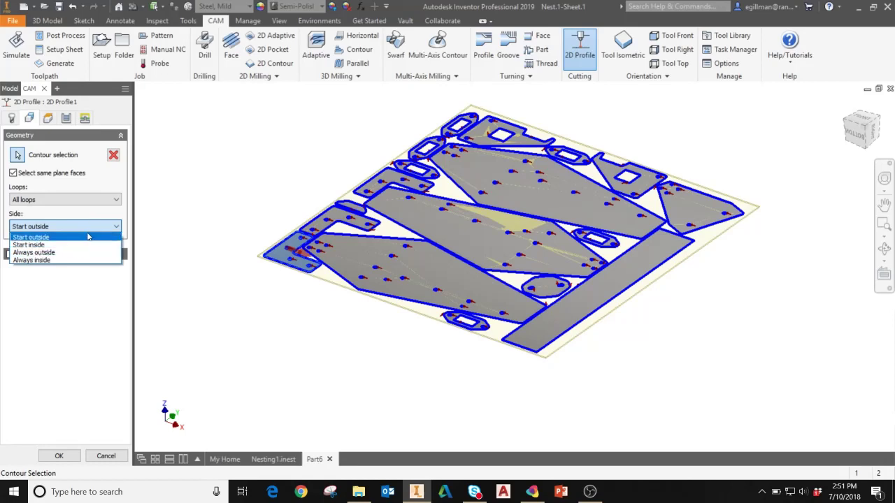
{"action": "left_click", "coordinate": [117, 228]}
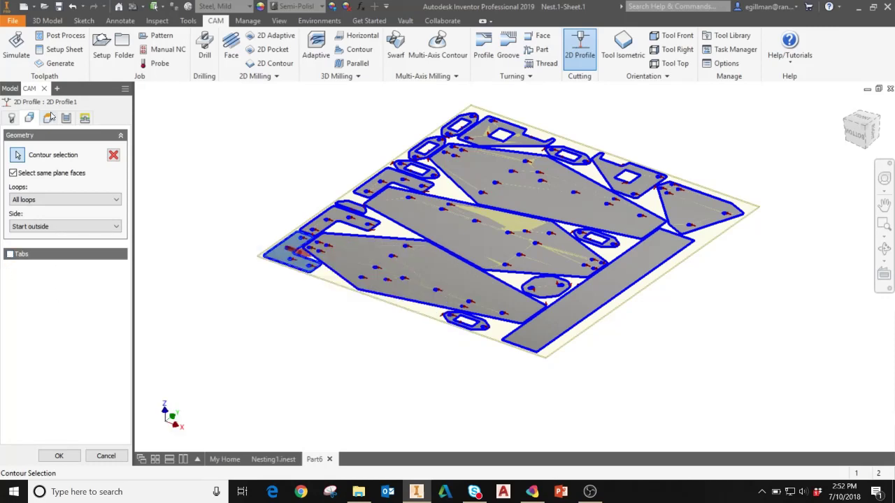
Check the Heights edge-on: clearance 0.4 in, retract 0.2 in above stock top, top offset 0.
{"action": "left_click", "coordinate": [47, 117]}
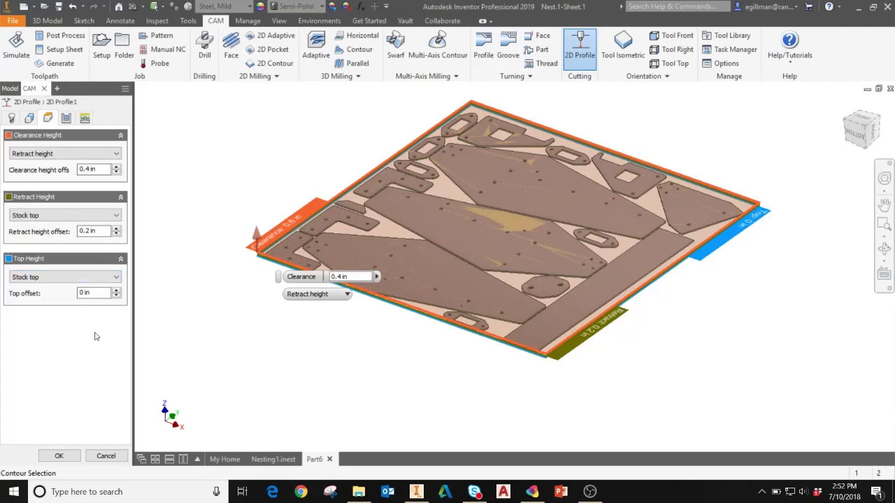
{"action": "key", "text": "Page_Up"}
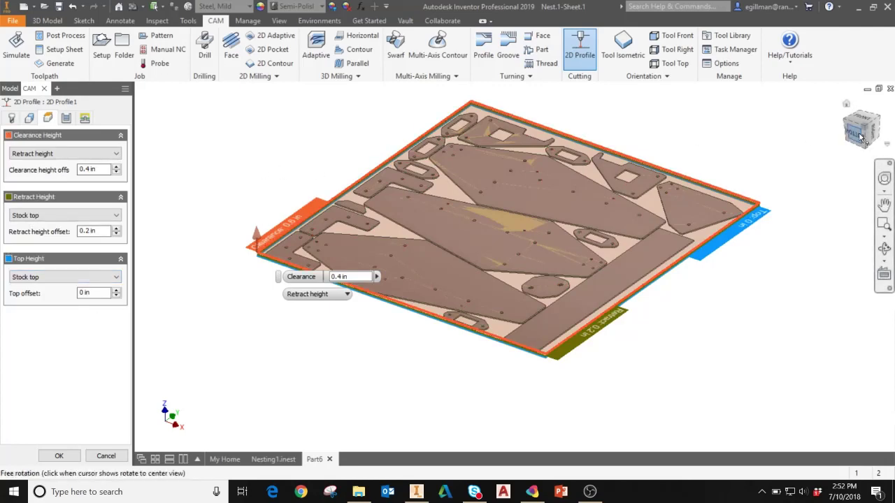
{"action": "left_click", "coordinate": [579, 200]}
{"action": "scroll", "coordinate": [395, 264], "scroll_direction": "up", "scroll_amount": 5}
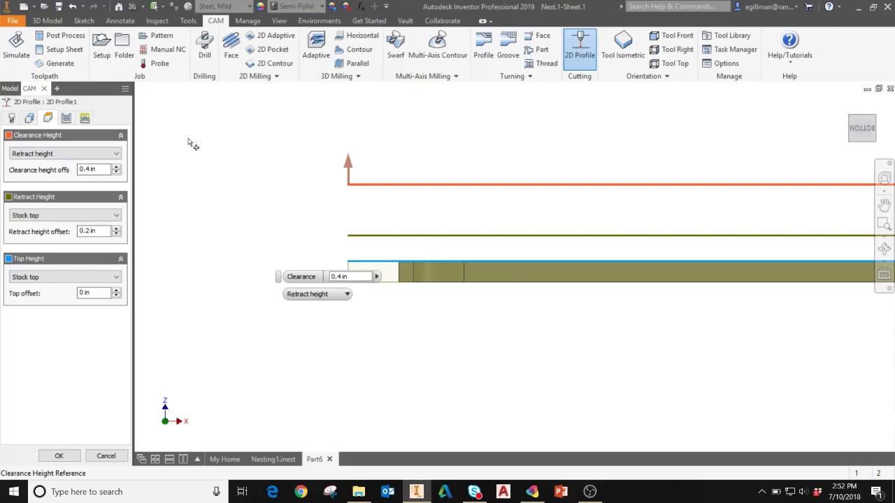
On the Passes tab, turn Stock to Leave on to see radial stock, then off again.
{"action": "left_click", "coordinate": [65, 121]}
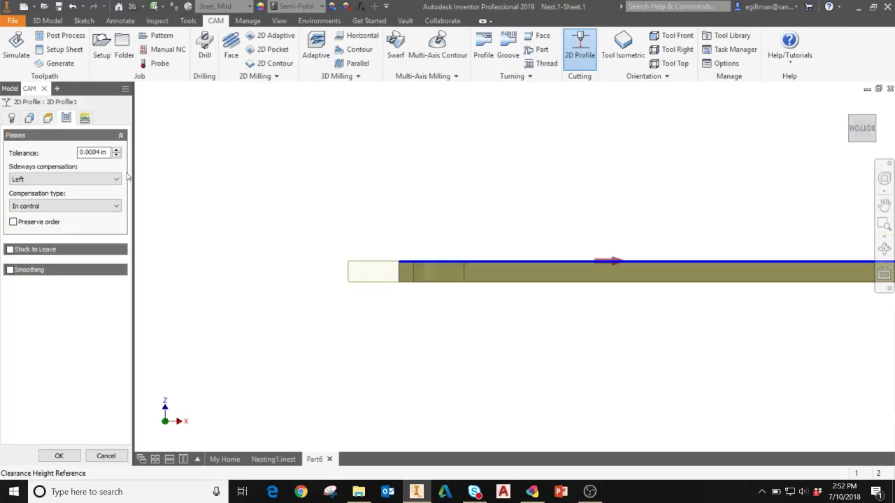
{"action": "mouse_move", "coordinate": [98, 155]}
{"action": "left_click", "coordinate": [10, 250]}
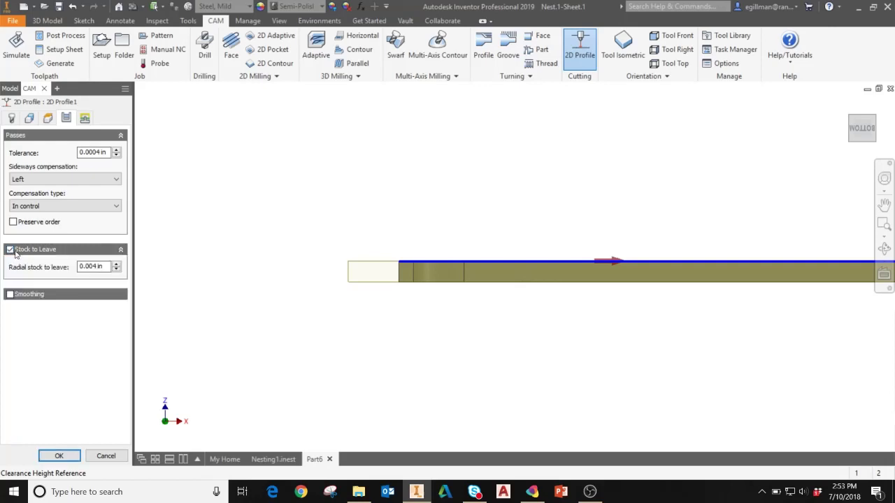
{"action": "left_click", "coordinate": [42, 252]}
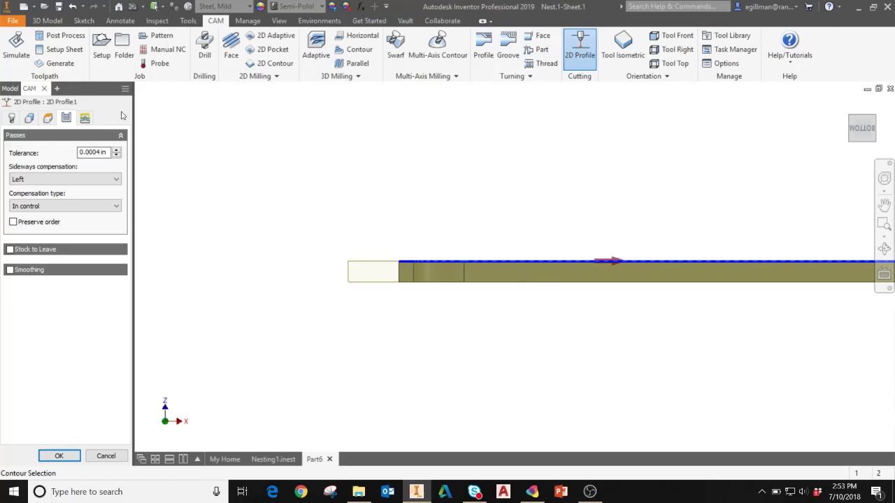
Review the Linking tab's Keep nozzle down, leads and 0.08 in pierce clearance settings.
{"action": "left_click", "coordinate": [85, 119]}
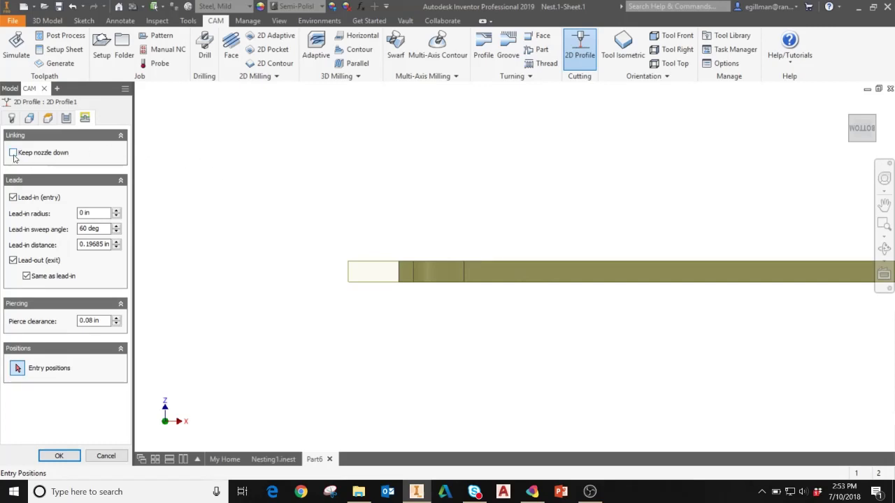
{"action": "mouse_move", "coordinate": [14, 158]}
{"action": "mouse_move", "coordinate": [35, 199]}
Accept the 2D Profile dialog, select 2D Profile1, and tilt the view over the nested sheet.
{"action": "left_click", "coordinate": [70, 457]}
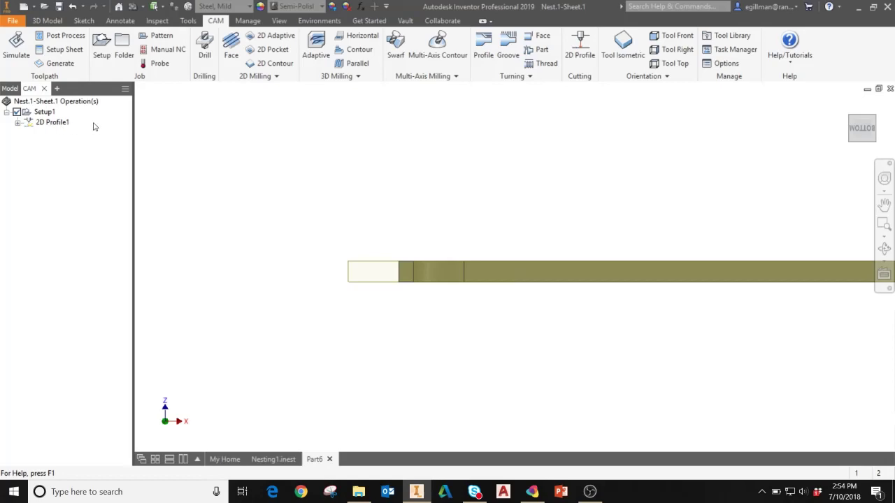
{"action": "left_click", "coordinate": [50, 123]}
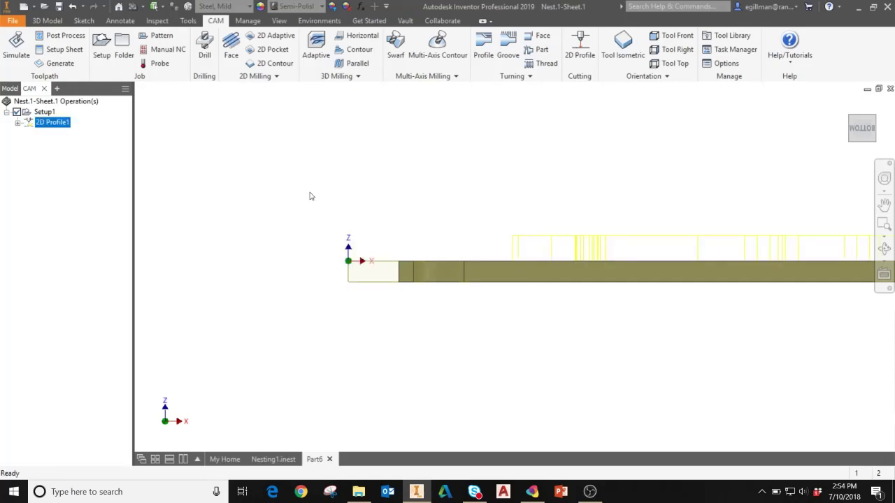
{"action": "middle_click_drag", "start_coordinate": [309, 193], "coordinate": [706, 296], "text": "shift"}
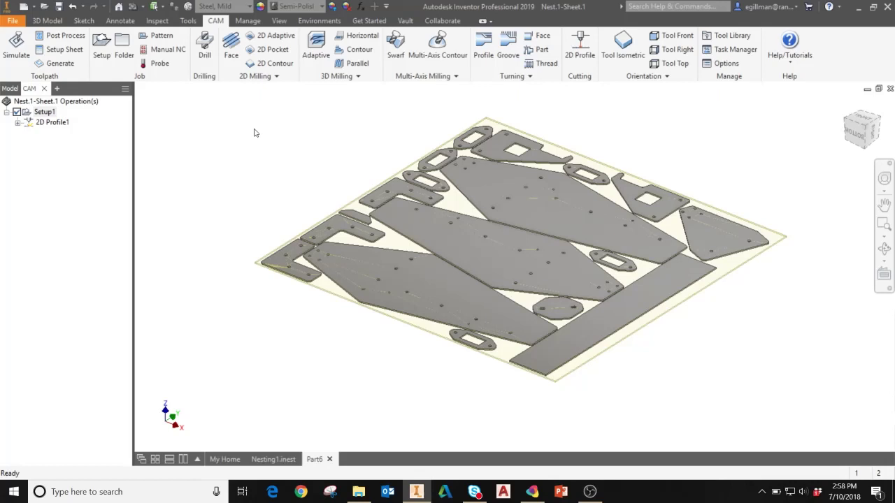
Run Simulate (All) on Setup1 and start playback of the simulation.
{"action": "left_click", "coordinate": [47, 113]}
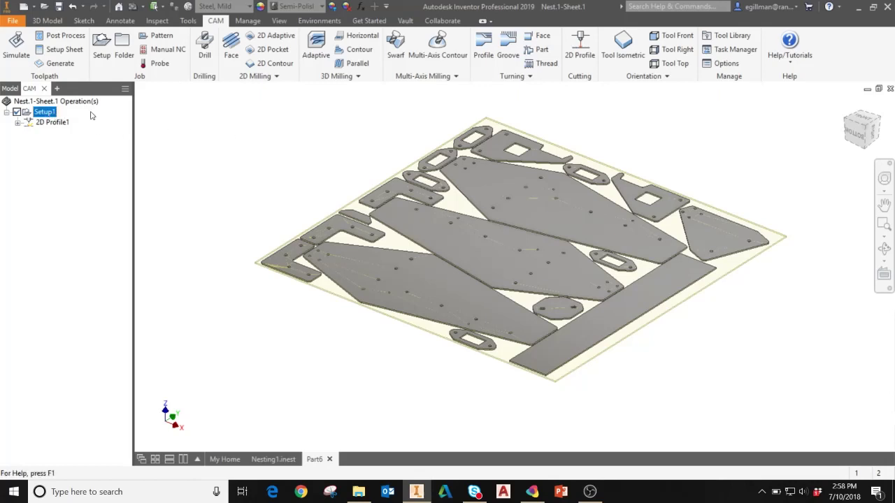
{"action": "right_click", "coordinate": [52, 112]}
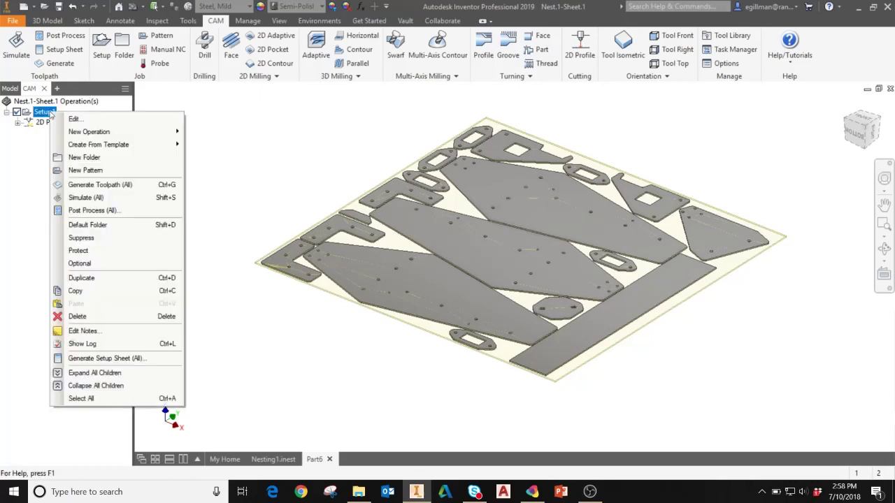
{"action": "left_click", "coordinate": [150, 199]}
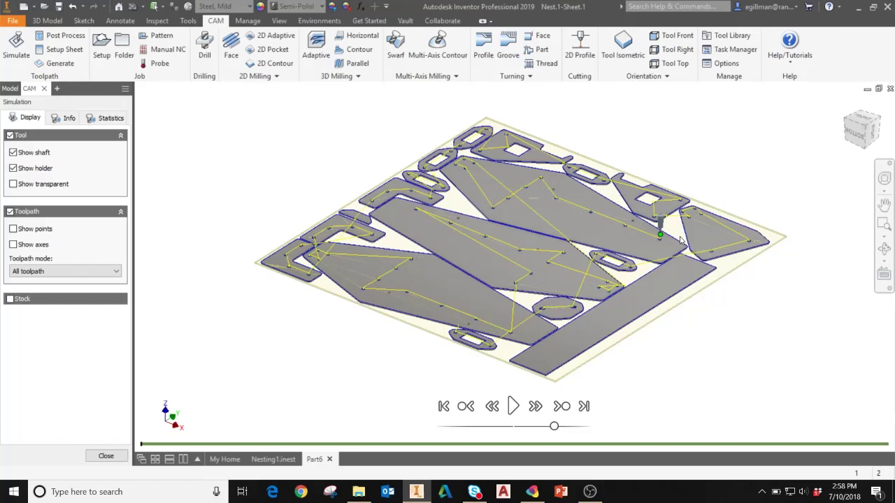
{"action": "scroll", "coordinate": [667, 231], "scroll_direction": "down", "scroll_amount": 5}
{"action": "scroll", "coordinate": [605, 273], "scroll_direction": "up", "scroll_amount": 5}
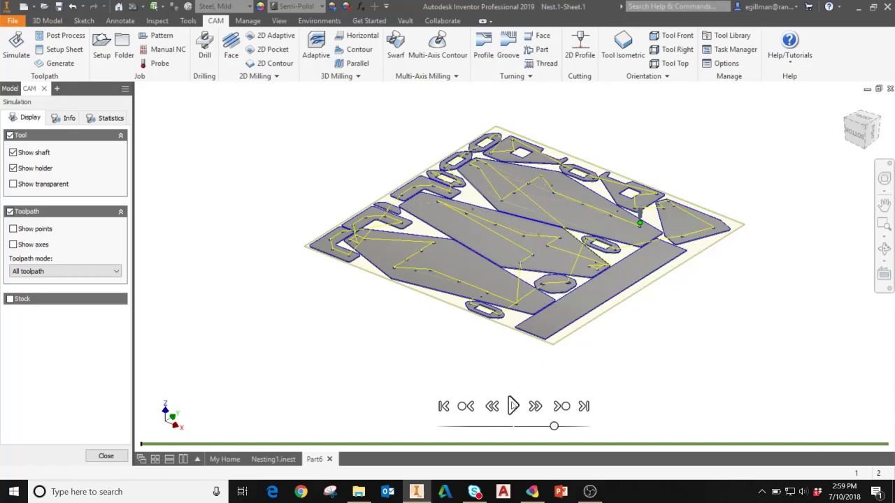
{"action": "left_click", "coordinate": [512, 405]}
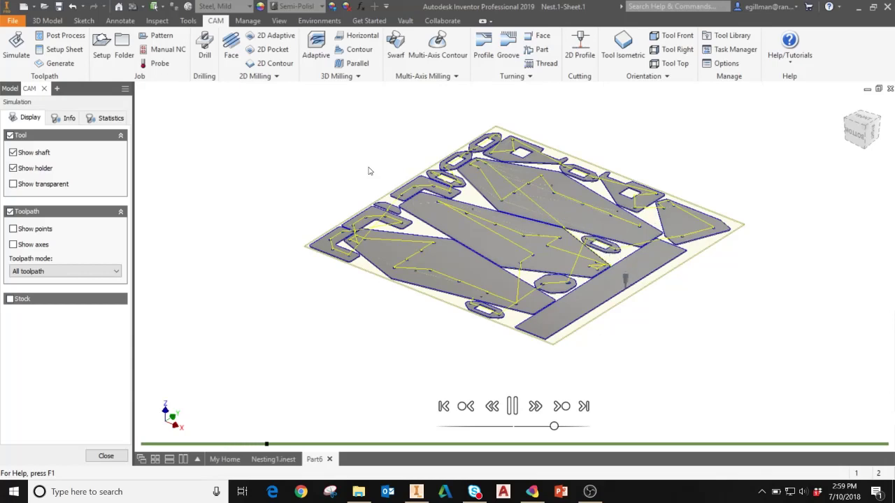
Show the stock in Standard mode, coloured by its Steel material.
{"action": "left_click", "coordinate": [10, 299]}
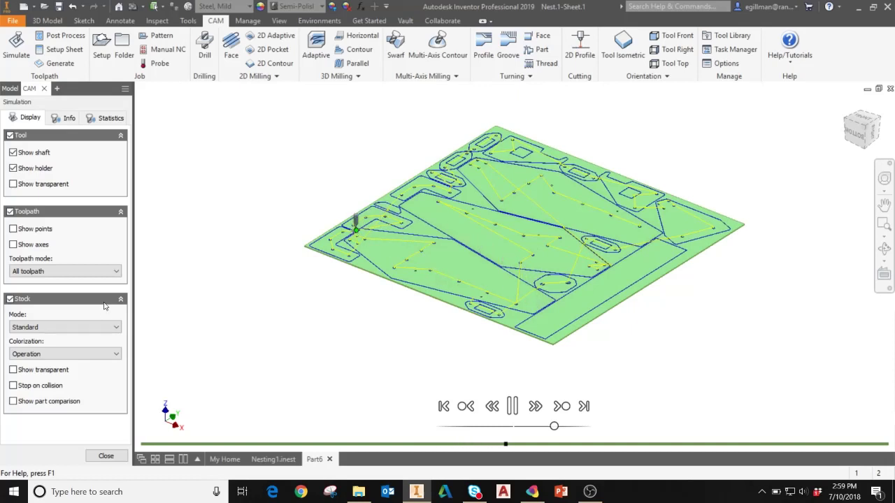
{"action": "left_click", "coordinate": [64, 329]}
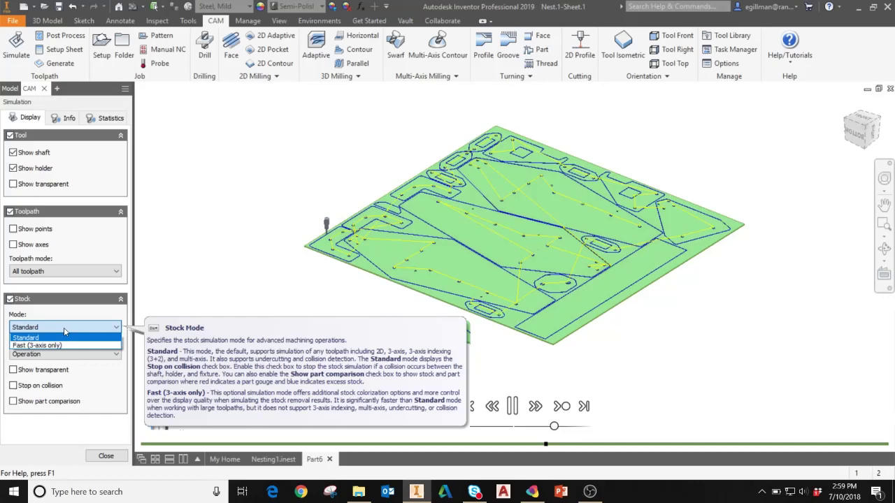
{"action": "left_click", "coordinate": [64, 335]}
{"action": "left_click", "coordinate": [73, 355]}
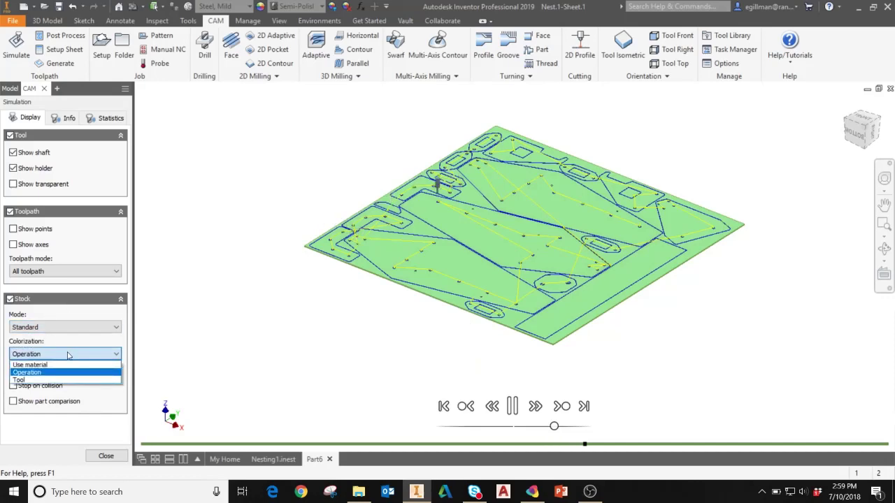
{"action": "left_click", "coordinate": [73, 364]}
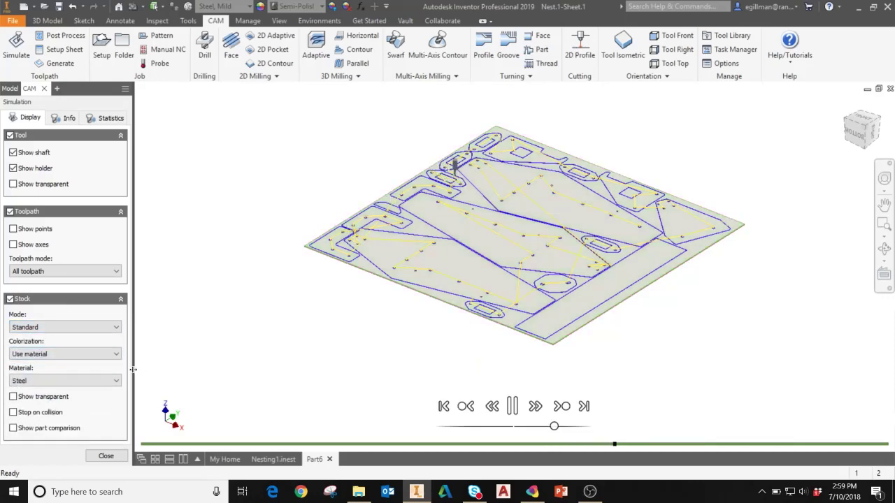
{"action": "left_click", "coordinate": [70, 382]}
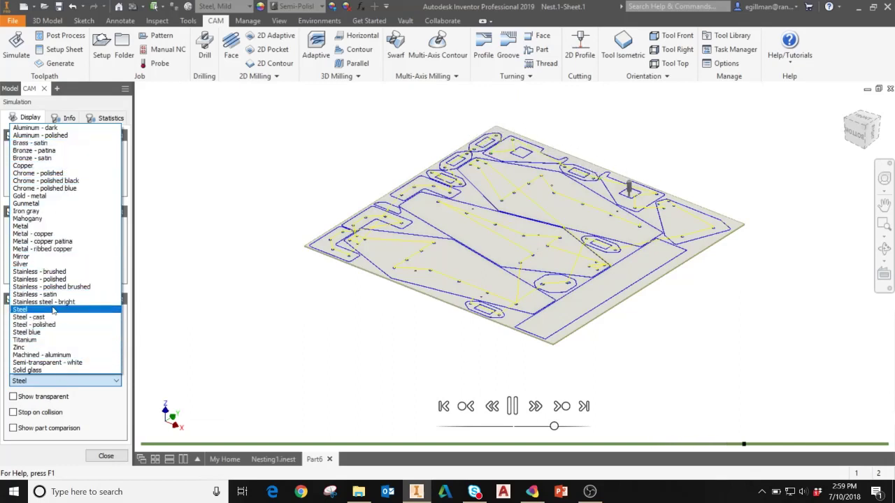
{"action": "left_click", "coordinate": [31, 309]}
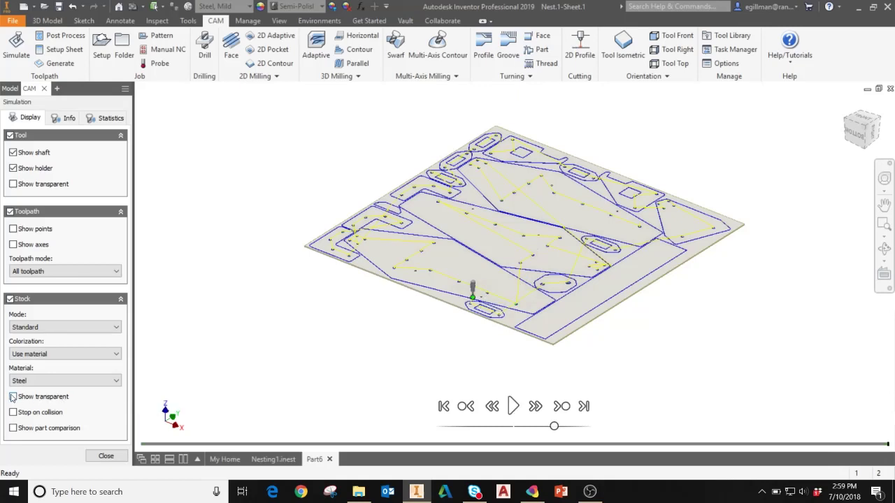
Toggle stock transparency on and off to compare, then toggle tool transparency.
{"action": "left_click", "coordinate": [13, 397]}
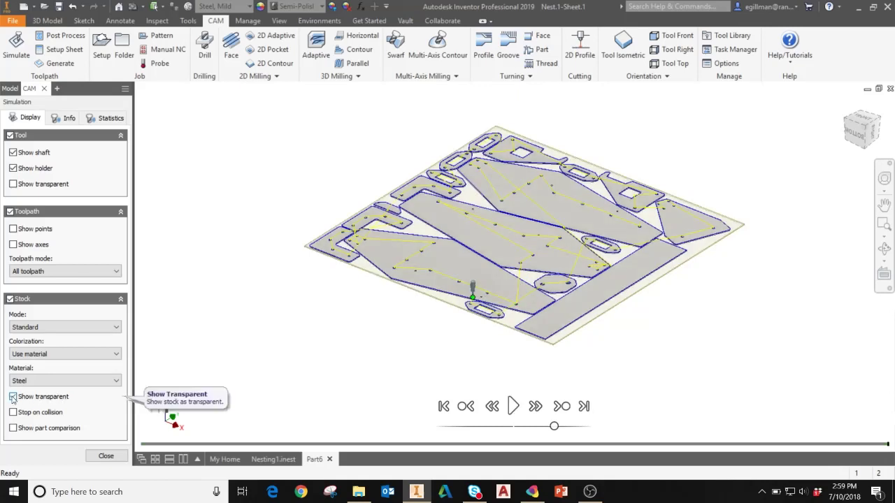
{"action": "left_click", "coordinate": [12, 398]}
{"action": "left_click", "coordinate": [13, 397]}
{"action": "left_click", "coordinate": [13, 398]}
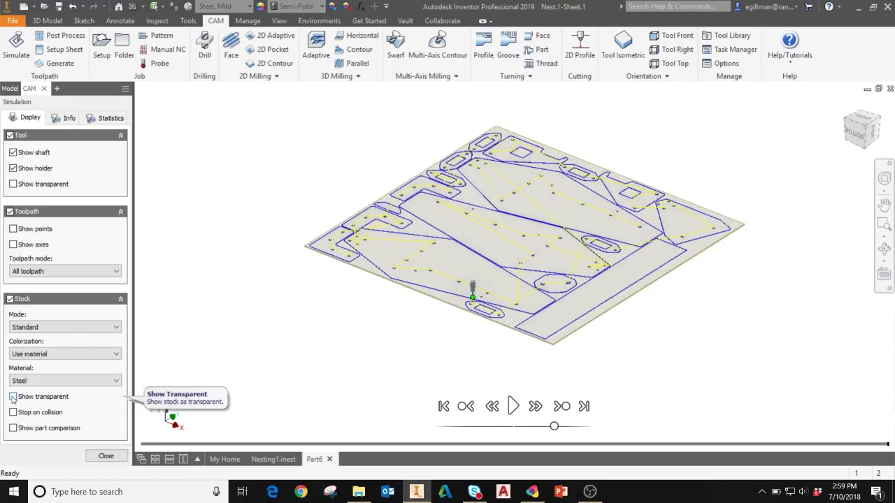
{"action": "left_click", "coordinate": [13, 185]}
Play the simulation, slow then speed up the playback slider, and pause partway through.
{"action": "left_click", "coordinate": [513, 406]}
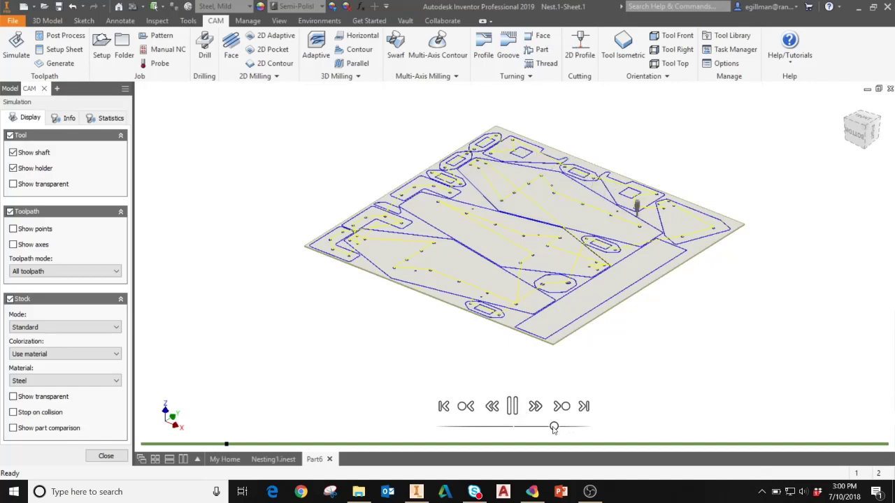
{"action": "left_click_drag", "start_coordinate": [554, 428], "coordinate": [527, 427]}
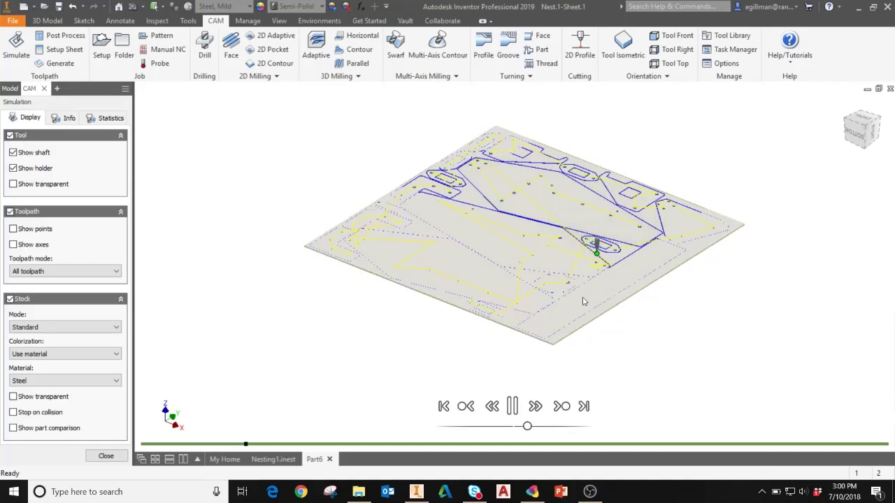
{"action": "scroll", "coordinate": [597, 257], "scroll_direction": "up", "scroll_amount": 5}
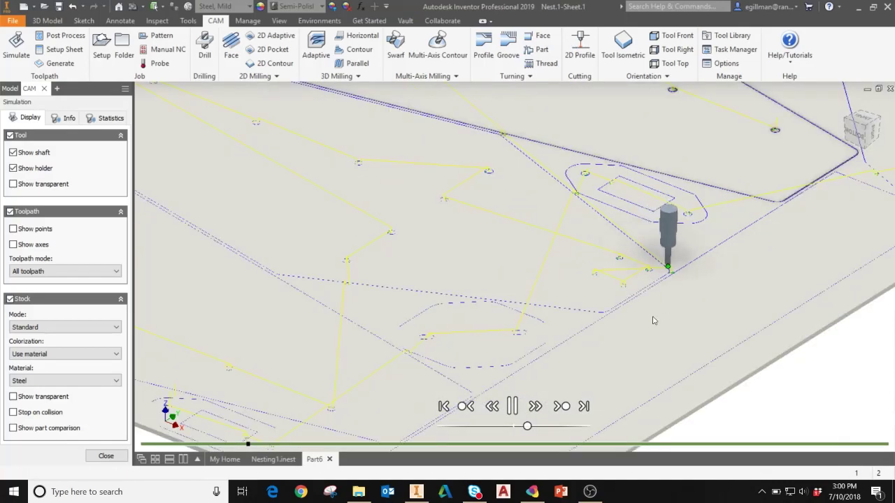
{"action": "scroll", "coordinate": [654, 321], "scroll_direction": "down", "scroll_amount": 5}
{"action": "left_click_drag", "start_coordinate": [528, 427], "coordinate": [581, 427]}
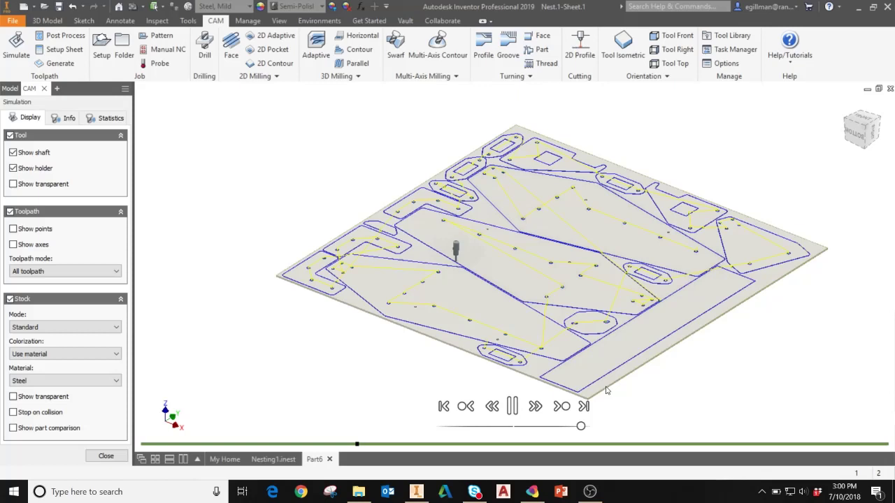
{"action": "left_click", "coordinate": [512, 406]}
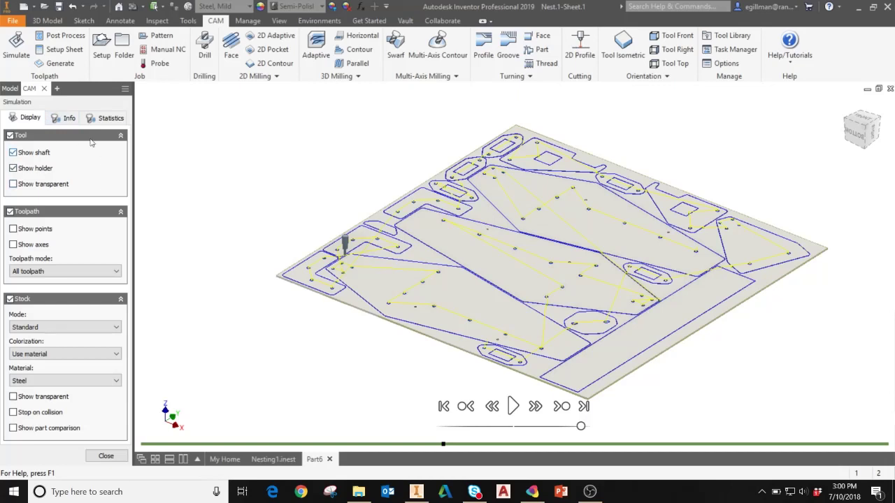
Resume playback and show the Info readout: 40 in/min feedrate, 0:33:58, no collisions.
{"action": "left_click", "coordinate": [513, 407]}
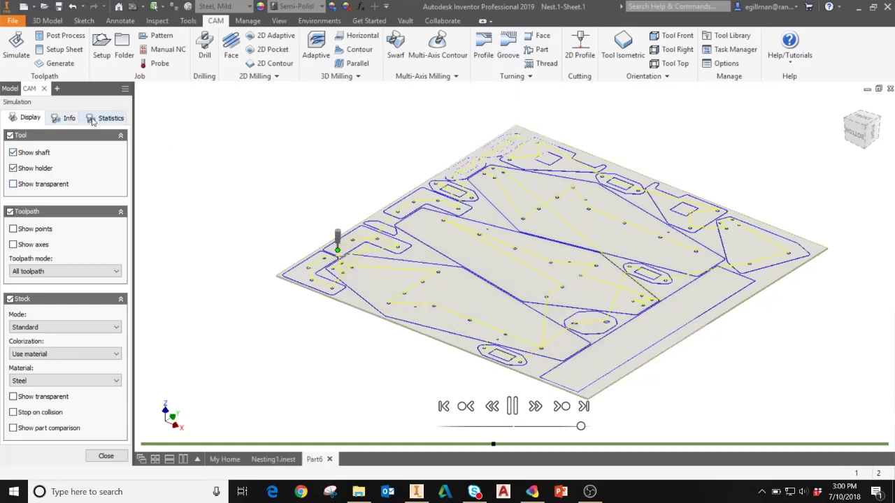
{"action": "left_click", "coordinate": [67, 118]}
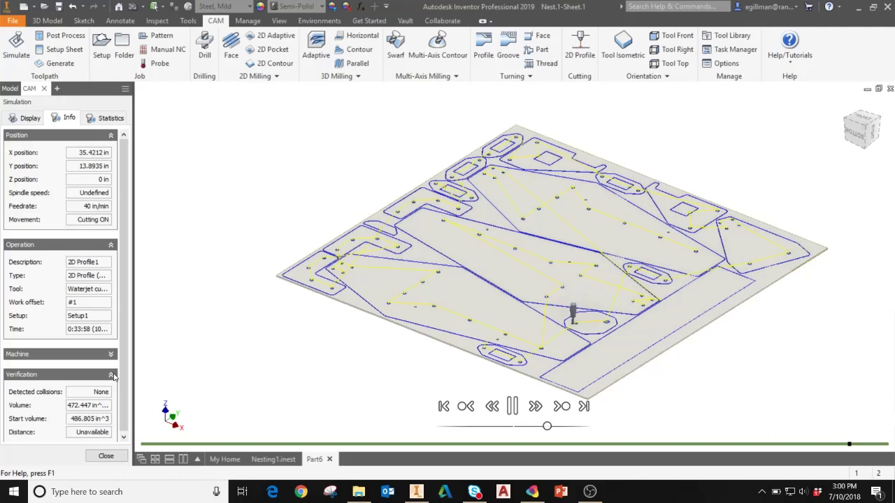
Show Statistics: 0:33:58 machining time, 1341.77 in distance, 1 operation, 1 tool change.
{"action": "left_click", "coordinate": [103, 120]}
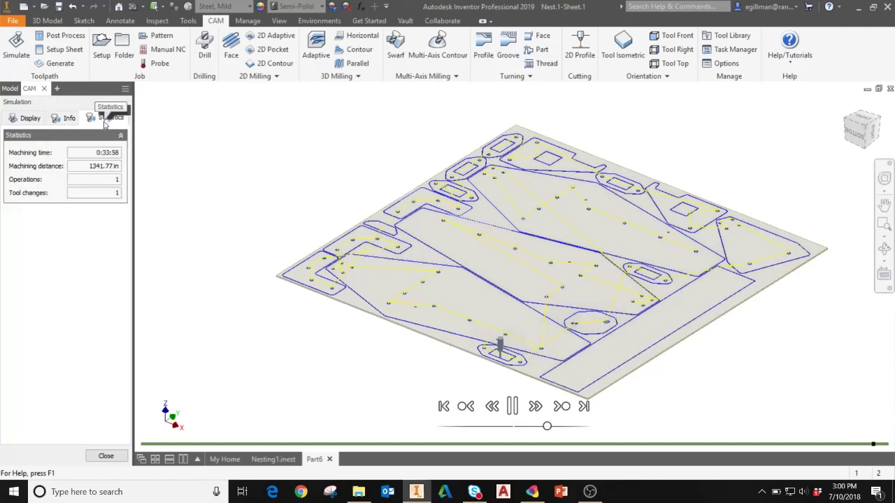
Close the simulation and open Post Process with the OMAX Waterjet post, program 1001.
{"action": "left_click", "coordinate": [118, 458]}
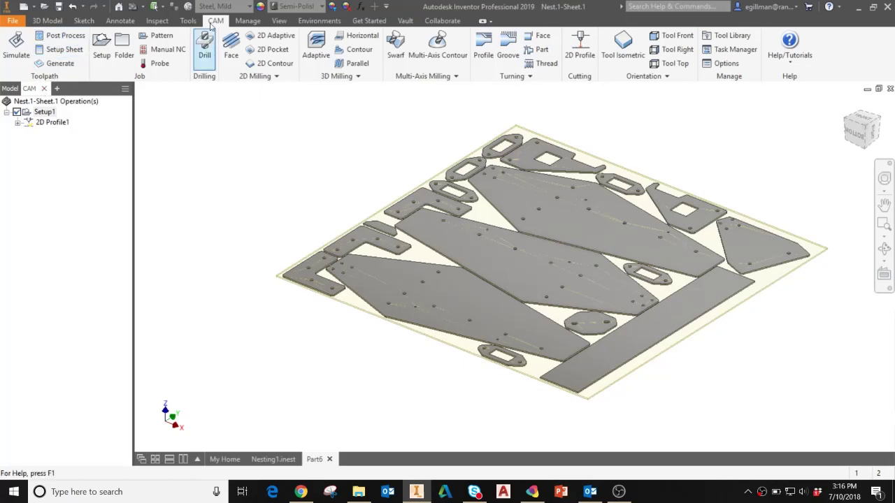
{"action": "left_click", "coordinate": [65, 36]}
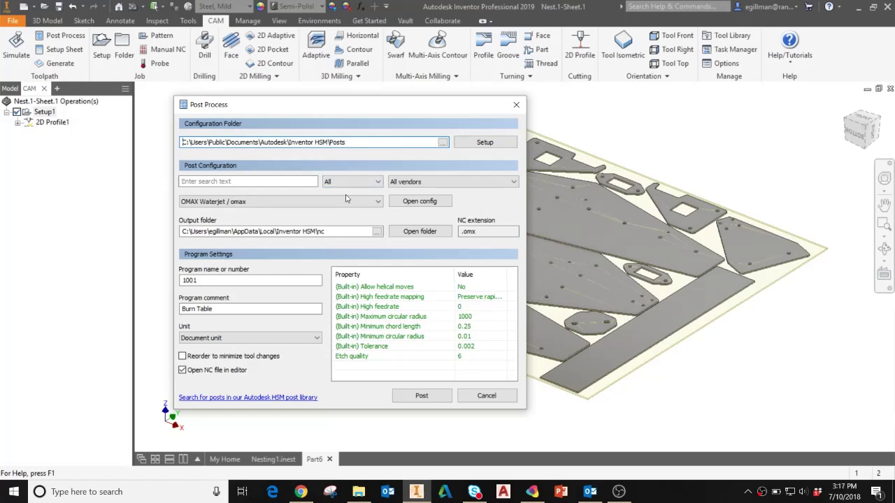
{"action": "left_click", "coordinate": [379, 202]}
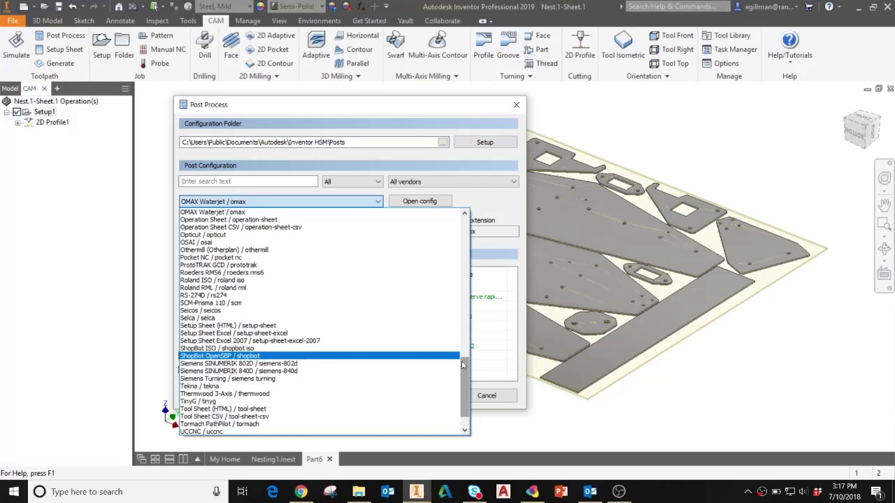
{"action": "scroll", "coordinate": [462, 361], "scroll_direction": "up", "scroll_amount": 20}
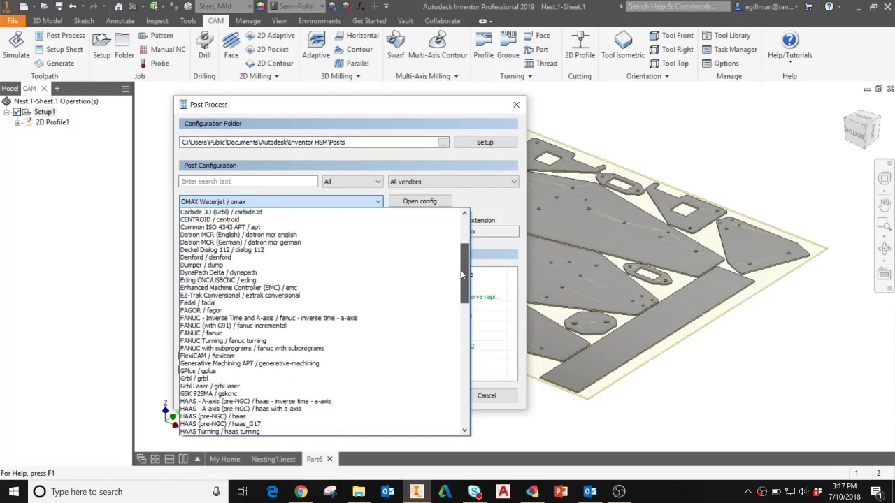
{"action": "left_click_drag", "start_coordinate": [461, 274], "coordinate": [461, 388]}
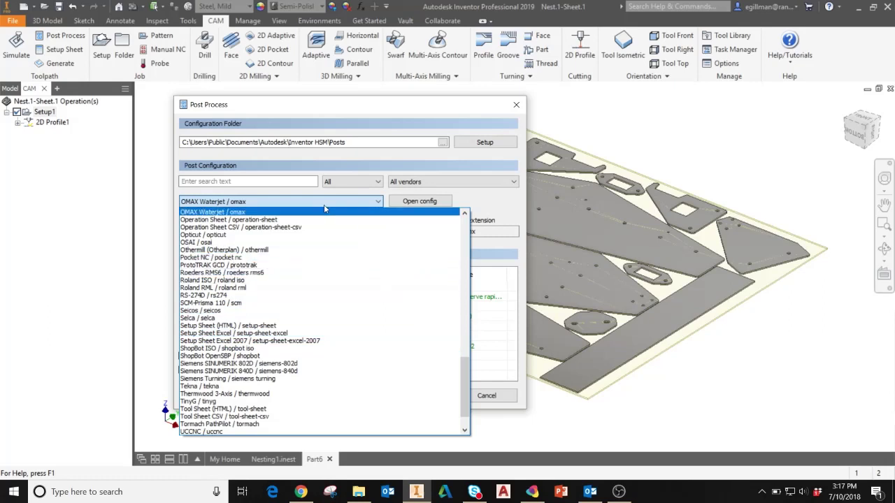
{"action": "left_click", "coordinate": [273, 212]}
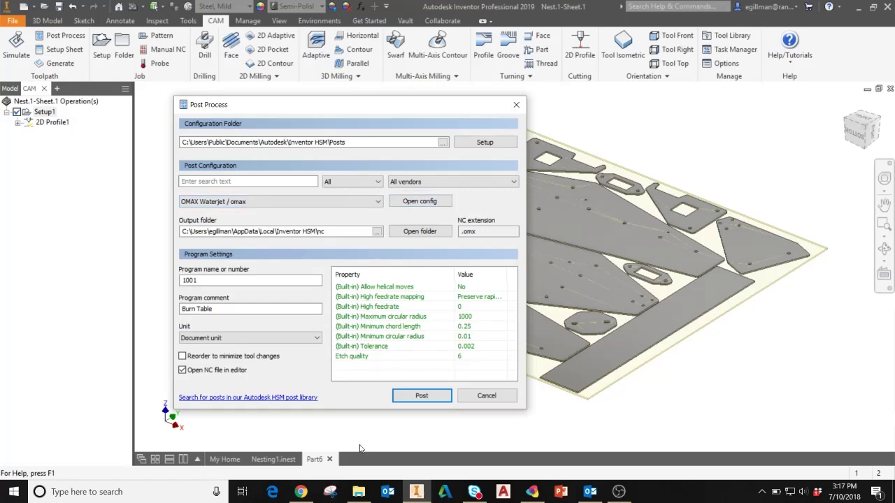
Filter the online HSM Post Library to show only Waterjet / Laser / Plasma posts.
{"action": "left_click", "coordinate": [301, 491]}
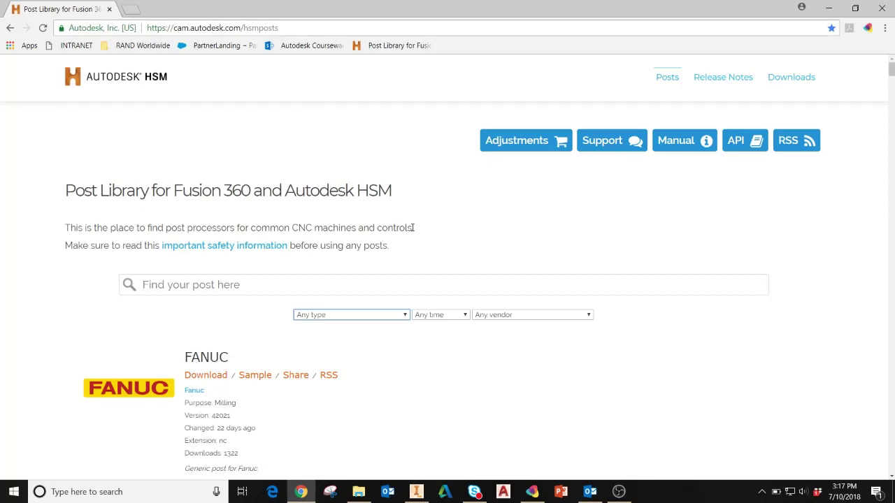
{"action": "scroll", "coordinate": [671, 222], "scroll_direction": "down", "scroll_amount": 3}
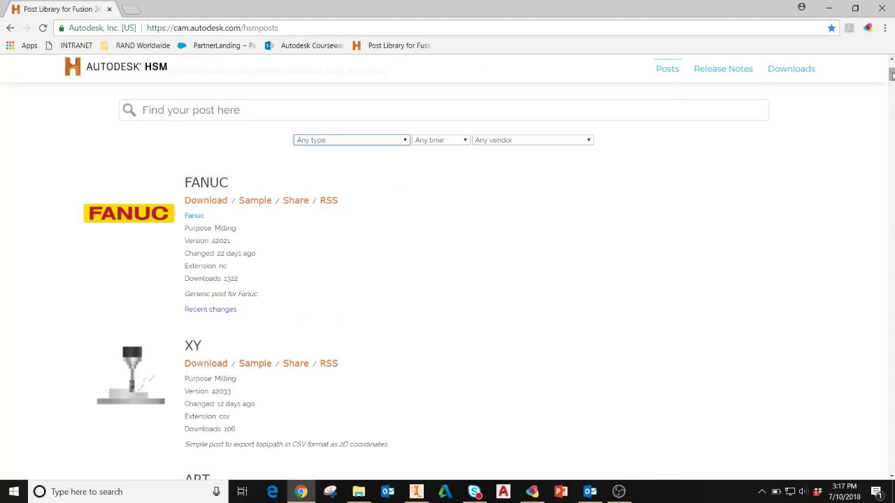
{"action": "mouse_move", "coordinate": [892, 75]}
{"action": "left_mouse_down"}
{"action": "mouse_move", "coordinate": [882, 175]}
{"action": "mouse_move", "coordinate": [892, 70]}
{"action": "left_mouse_up"}
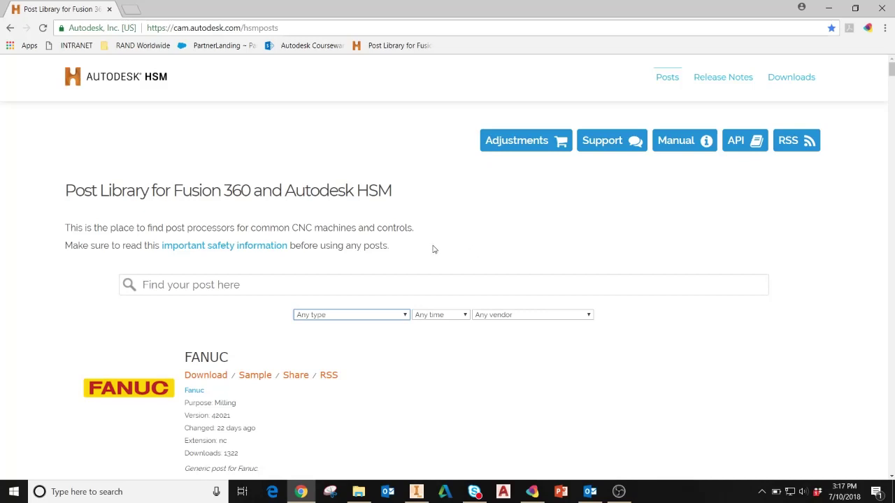
{"action": "scroll", "coordinate": [425, 253], "scroll_direction": "down", "scroll_amount": 2}
{"action": "left_click", "coordinate": [403, 199]}
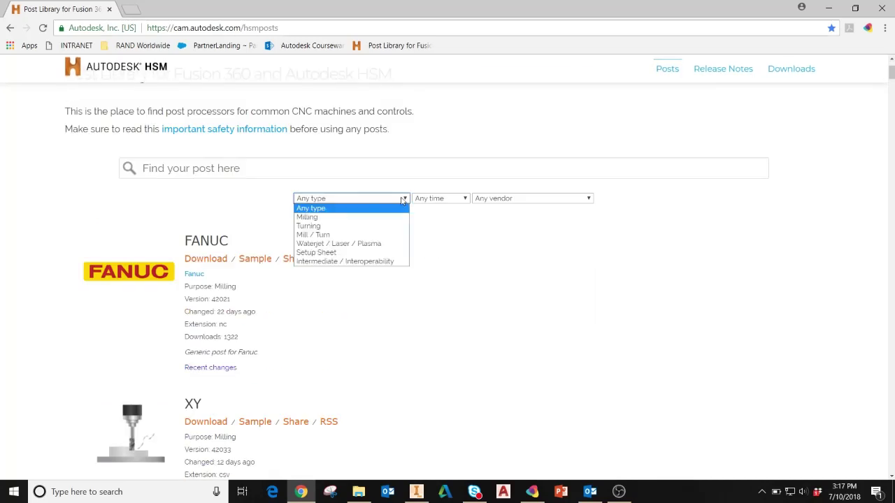
{"action": "left_click", "coordinate": [389, 244]}
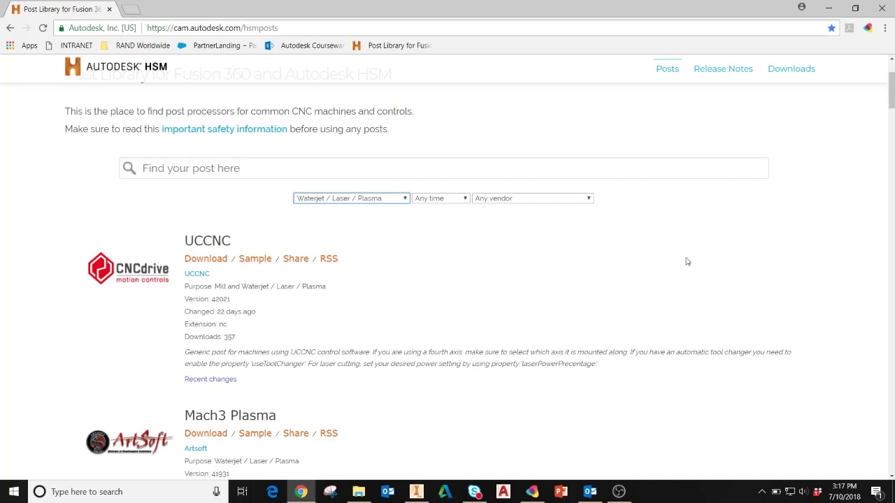
Download the OMAX Waterjet post and return to Inventor's post settings.
{"action": "left_click_drag", "start_coordinate": [883, 94], "coordinate": [885, 333]}
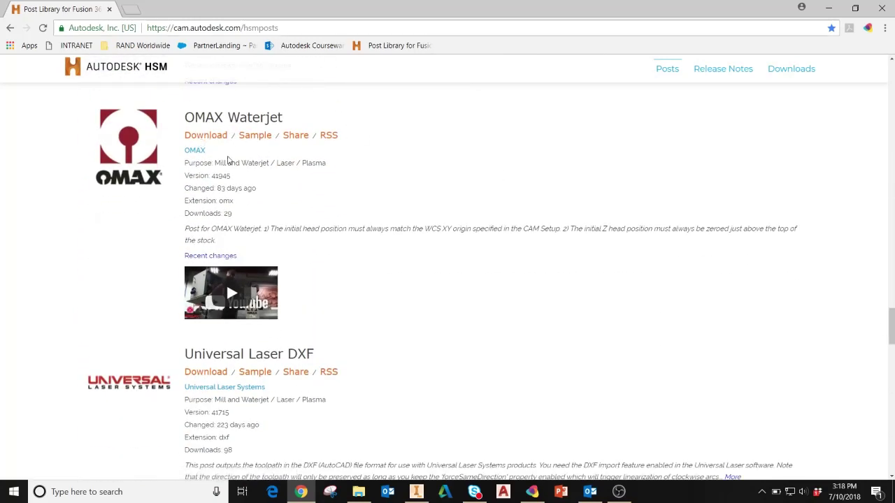
{"action": "left_click", "coordinate": [209, 137]}
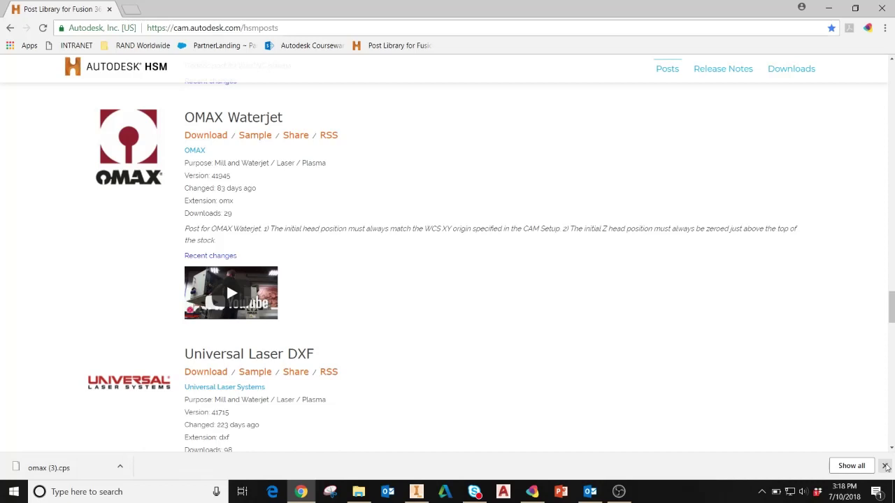
{"action": "left_click", "coordinate": [885, 465]}
{"action": "left_click", "coordinate": [416, 491]}
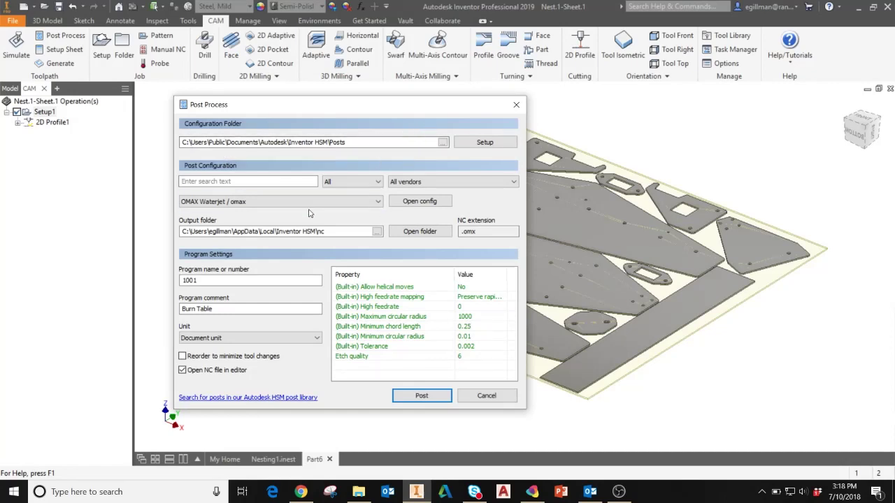
{"action": "left_click", "coordinate": [334, 203]}
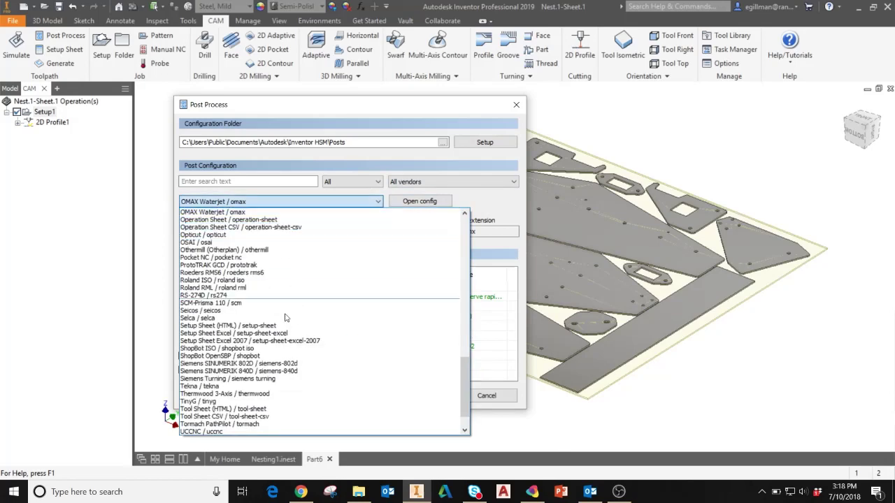
{"action": "left_click", "coordinate": [252, 211]}
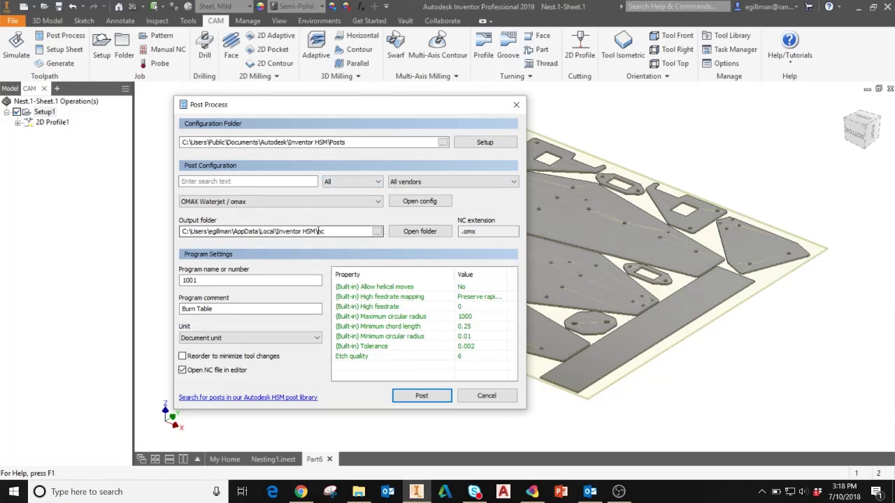
{"action": "left_click", "coordinate": [352, 228]}
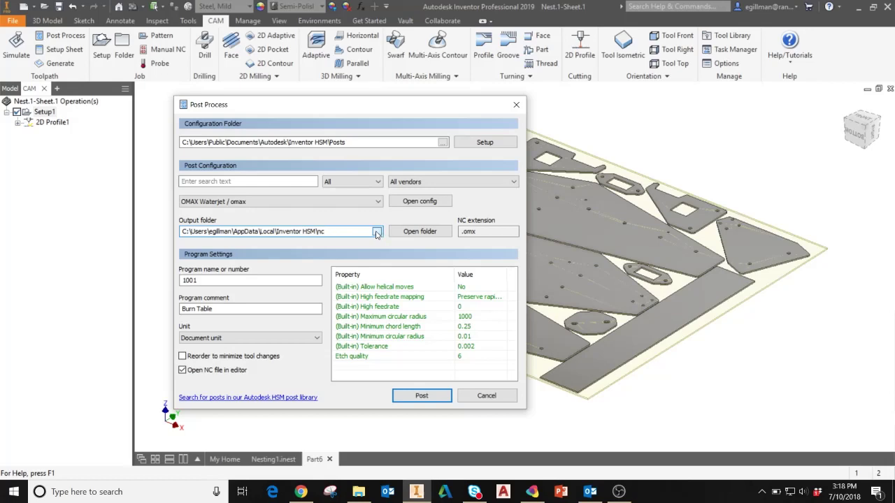
{"action": "left_click", "coordinate": [377, 232]}
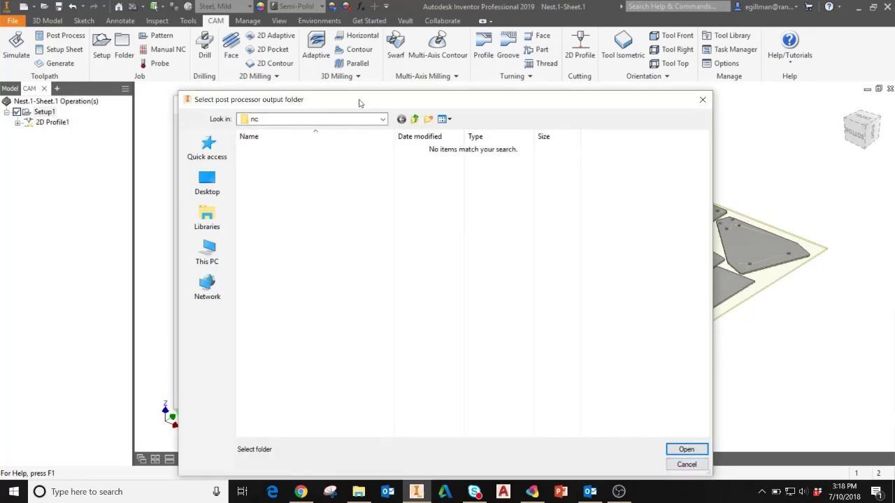
{"action": "left_click", "coordinate": [687, 450]}
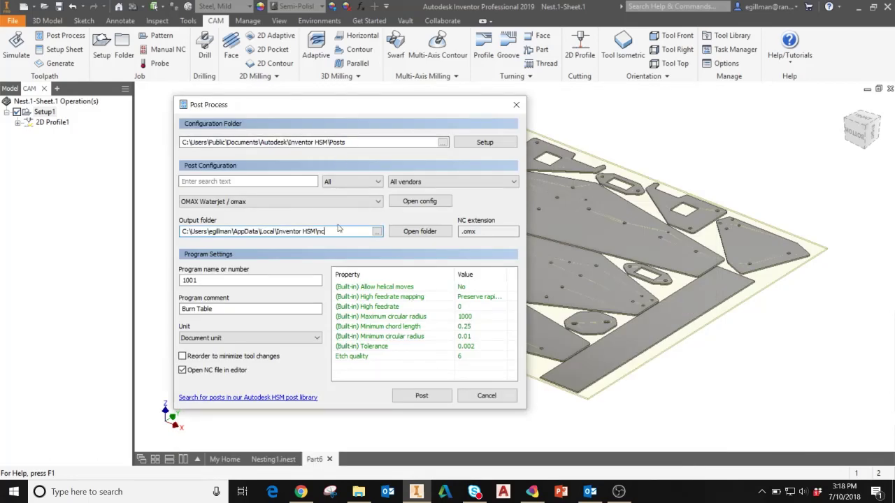
Replace the program name with 12345 and post the toolpath.
{"action": "double_click", "coordinate": [201, 279]}
{"action": "type", "text": "12345"}
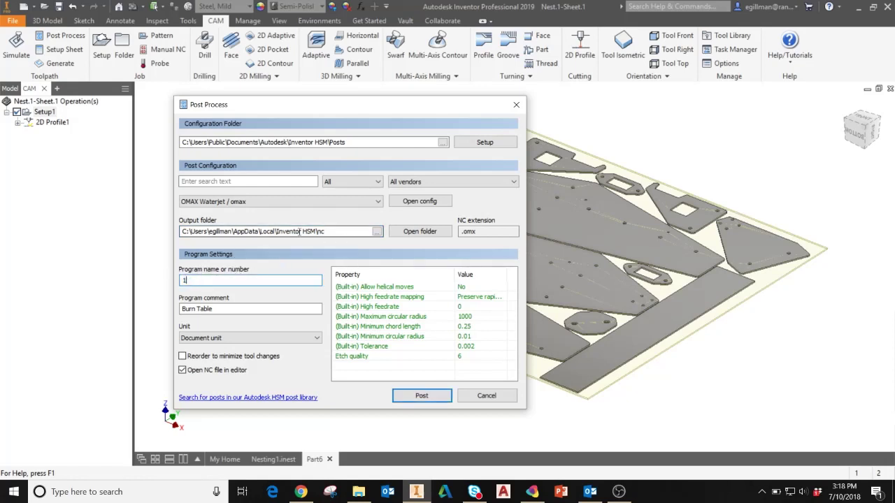
{"action": "left_click", "coordinate": [242, 308]}
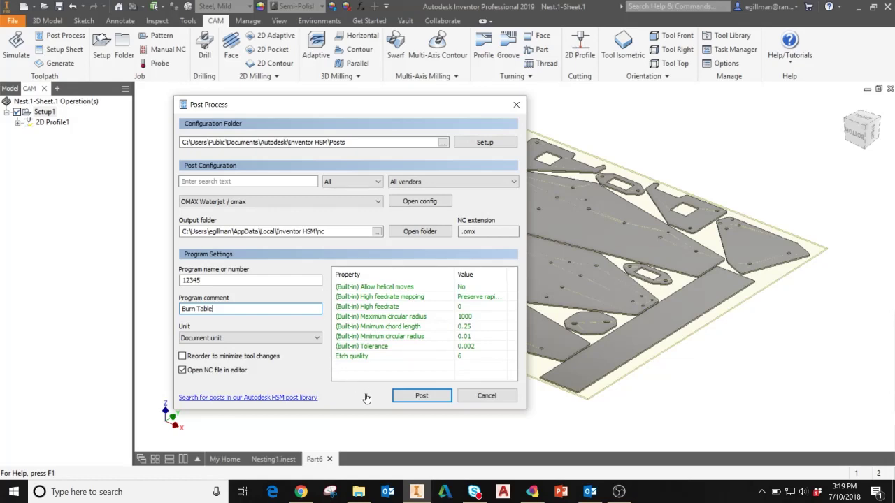
{"action": "left_click", "coordinate": [439, 398]}
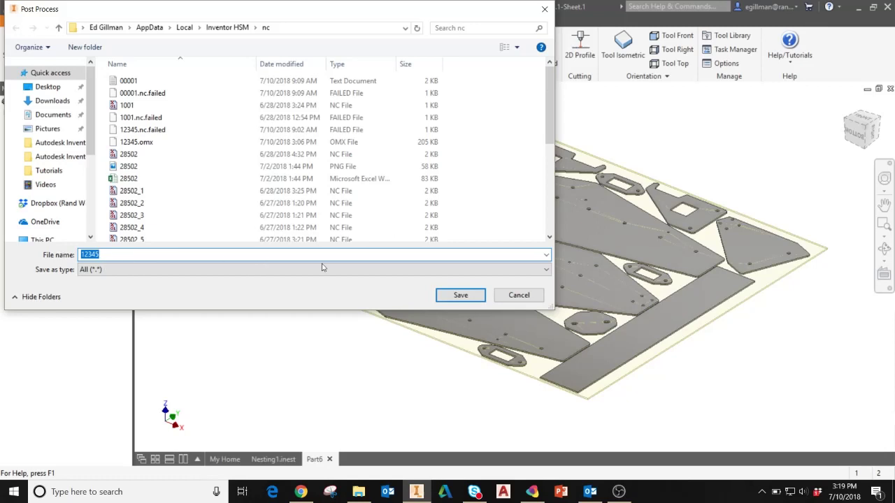
Save the posted code as 12345 in the nc folder, overwriting the existing file.
{"action": "left_click", "coordinate": [461, 296]}
{"action": "left_click", "coordinate": [473, 243]}
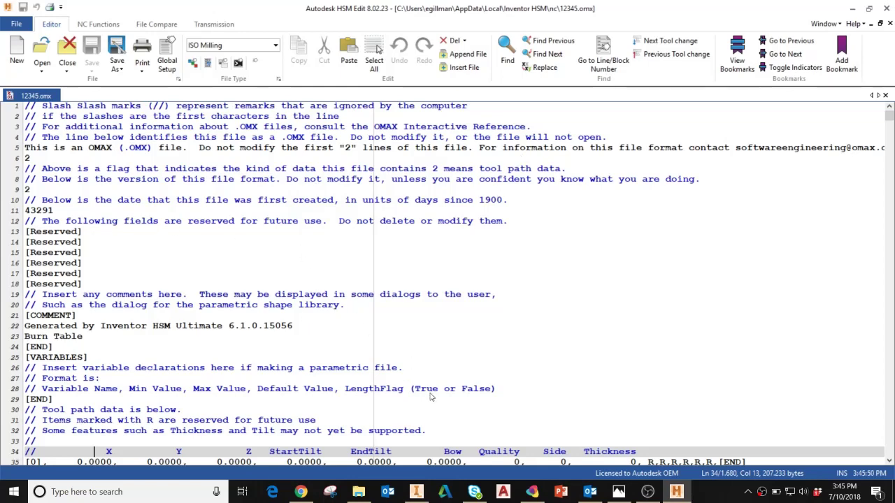
{"action": "scroll", "coordinate": [363, 284], "scroll_direction": "down", "scroll_amount": 5}
{"action": "scroll", "coordinate": [210, 251], "scroll_direction": "down", "scroll_amount": 4}
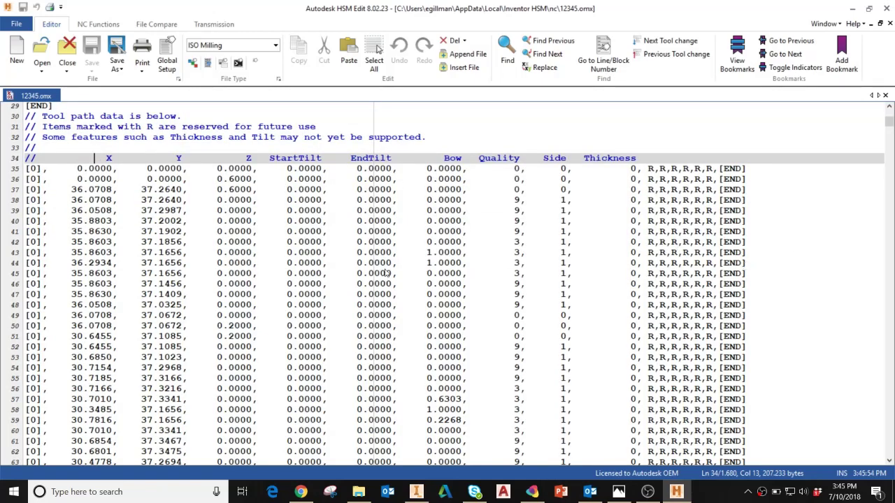
{"action": "scroll", "coordinate": [386, 273], "scroll_direction": "up", "scroll_amount": 9}
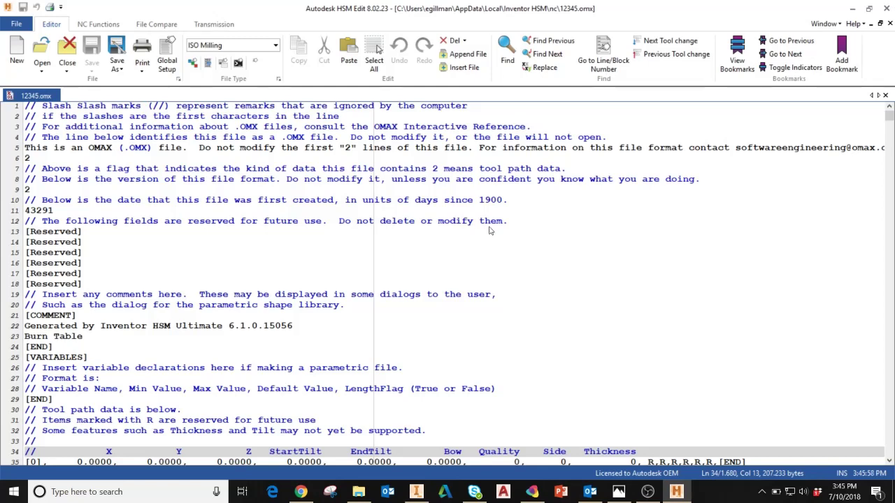
{"action": "scroll", "coordinate": [489, 231], "scroll_direction": "down", "scroll_amount": 4}
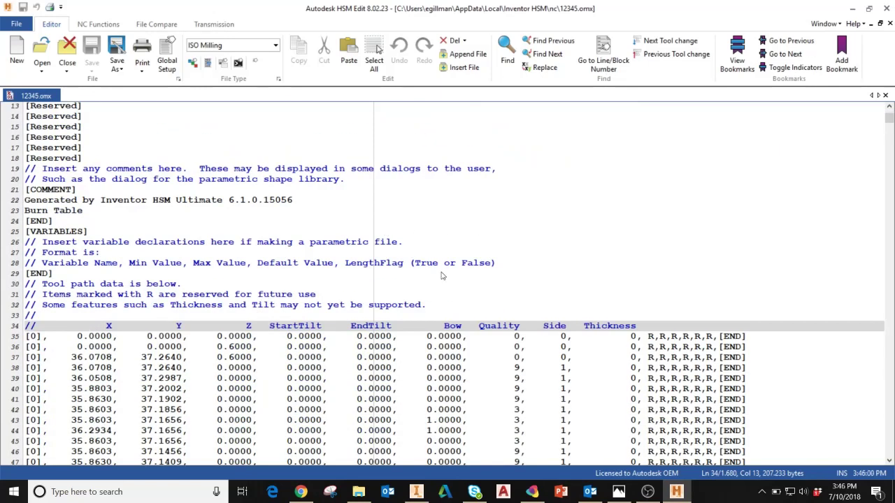